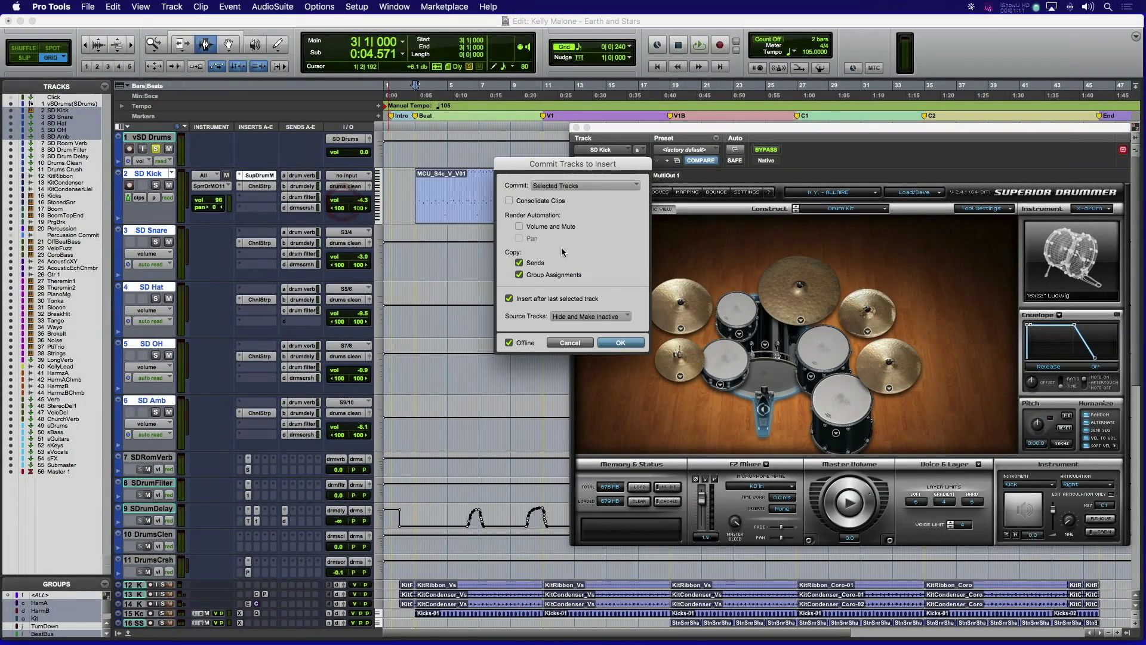
Confirm committing the drum tracks and nudge the four harmony clips slightly earlier.
{"action": "left_click", "coordinate": [628, 345]}
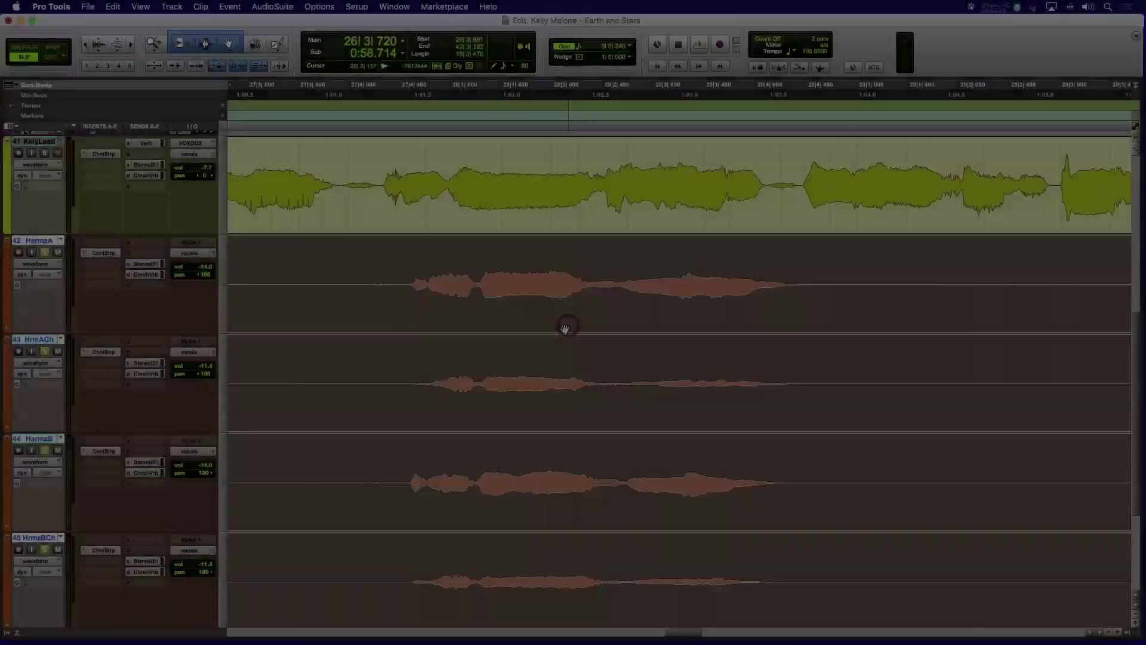
{"action": "left_click", "coordinate": [565, 322]}
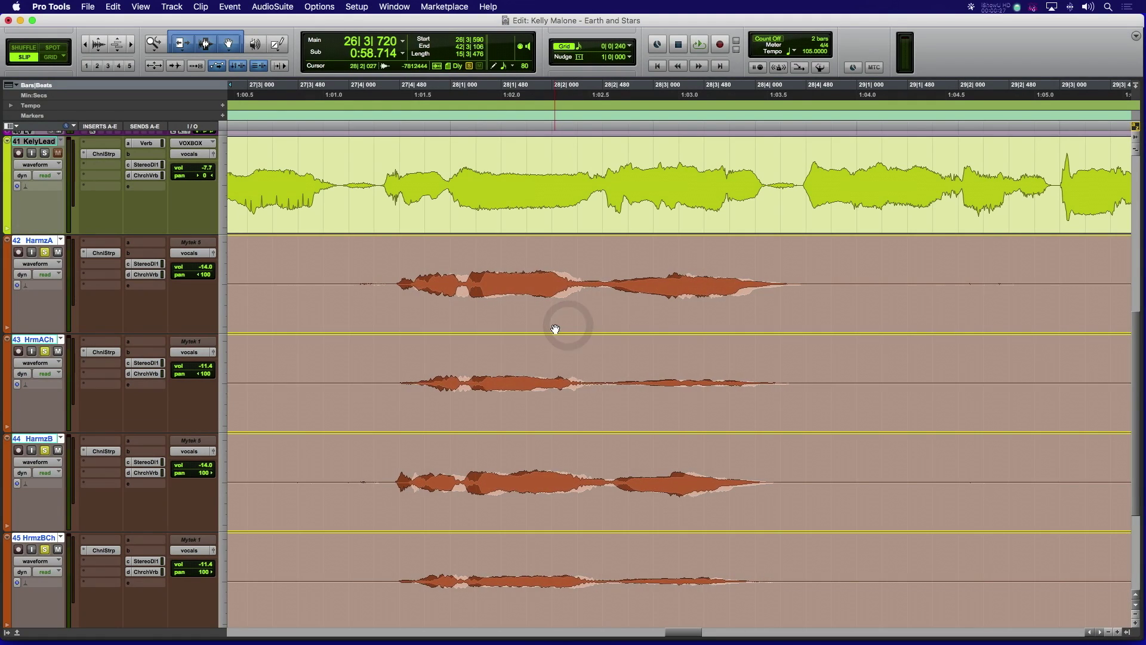
{"action": "left_click_drag", "start_coordinate": [549, 328], "coordinate": [542, 329]}
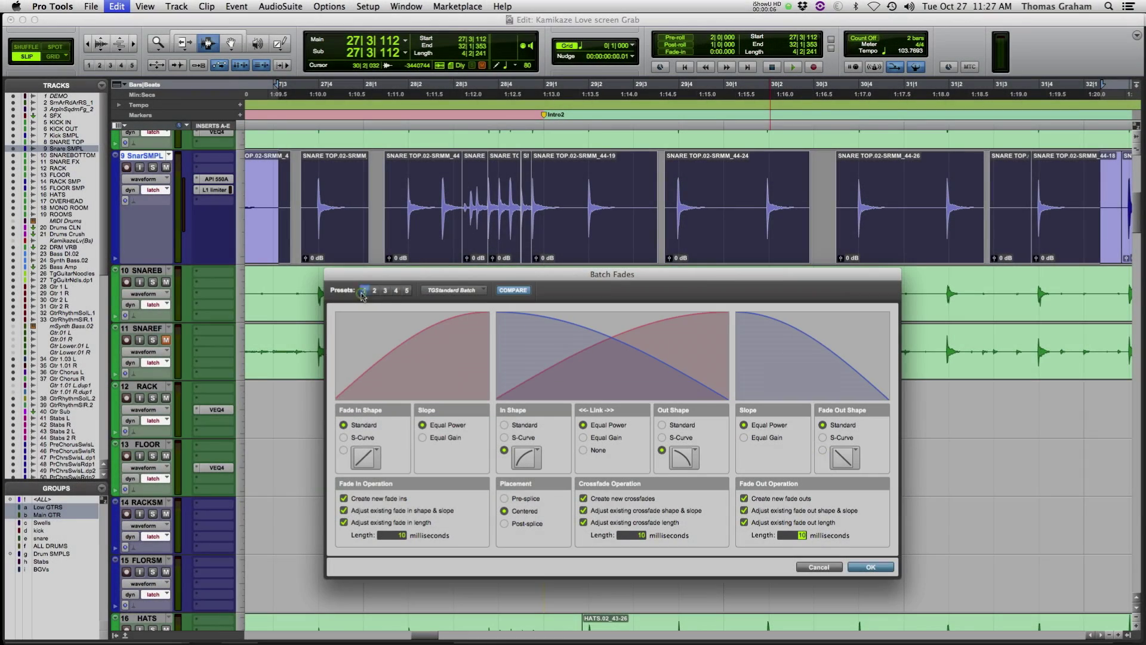
Batch-fade the snare clips using the TGStandard Batch fade preset.
{"action": "left_click", "coordinate": [361, 296]}
{"action": "left_click", "coordinate": [374, 291]}
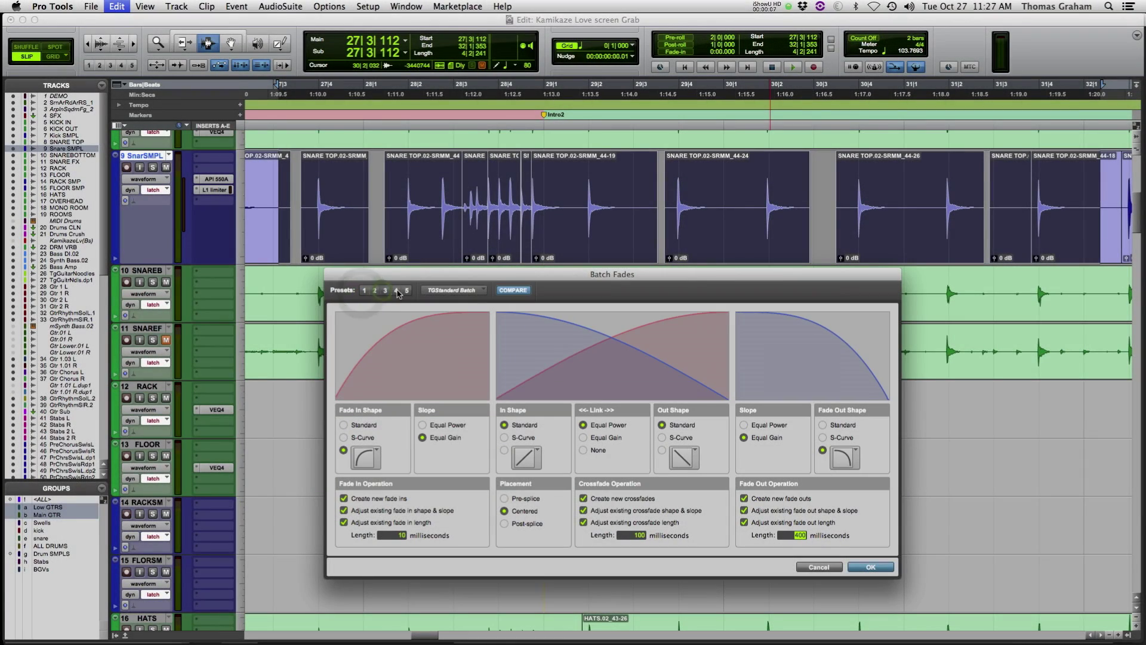
{"action": "left_click", "coordinate": [385, 291]}
{"action": "left_click", "coordinate": [435, 294]}
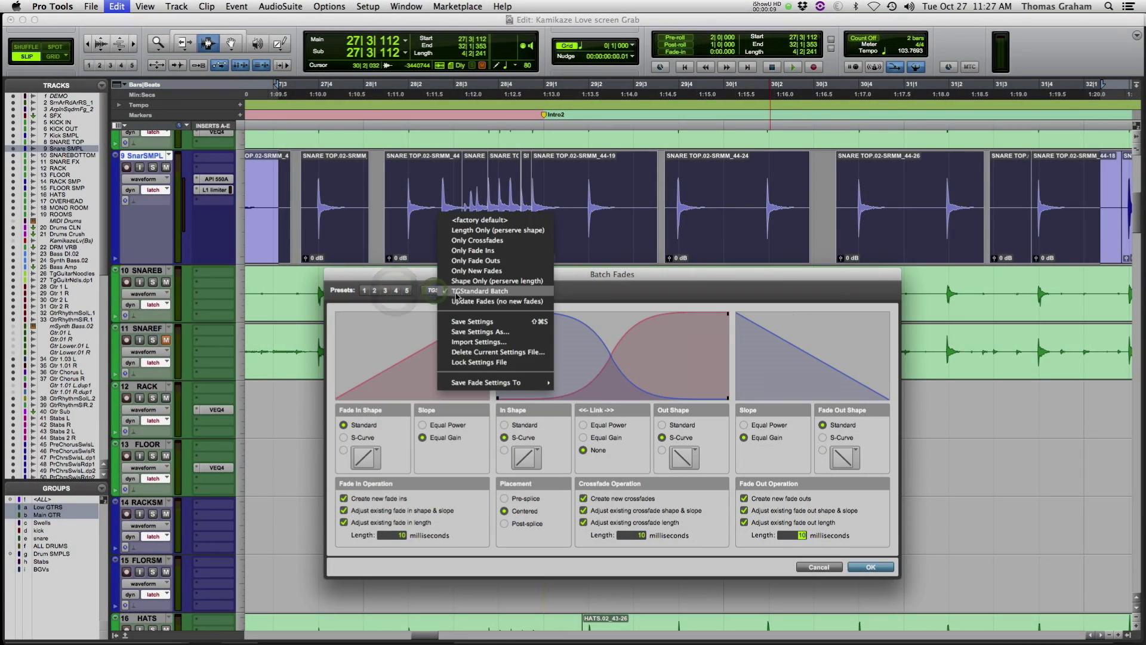
{"action": "left_click", "coordinate": [454, 291]}
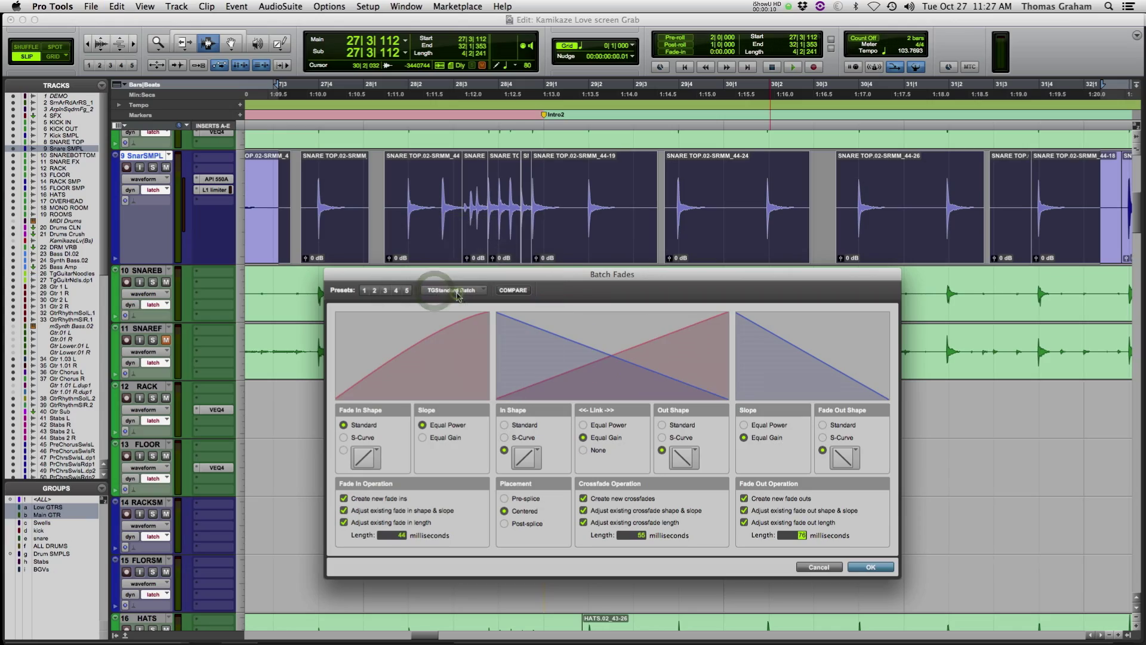
{"action": "left_click", "coordinate": [857, 568]}
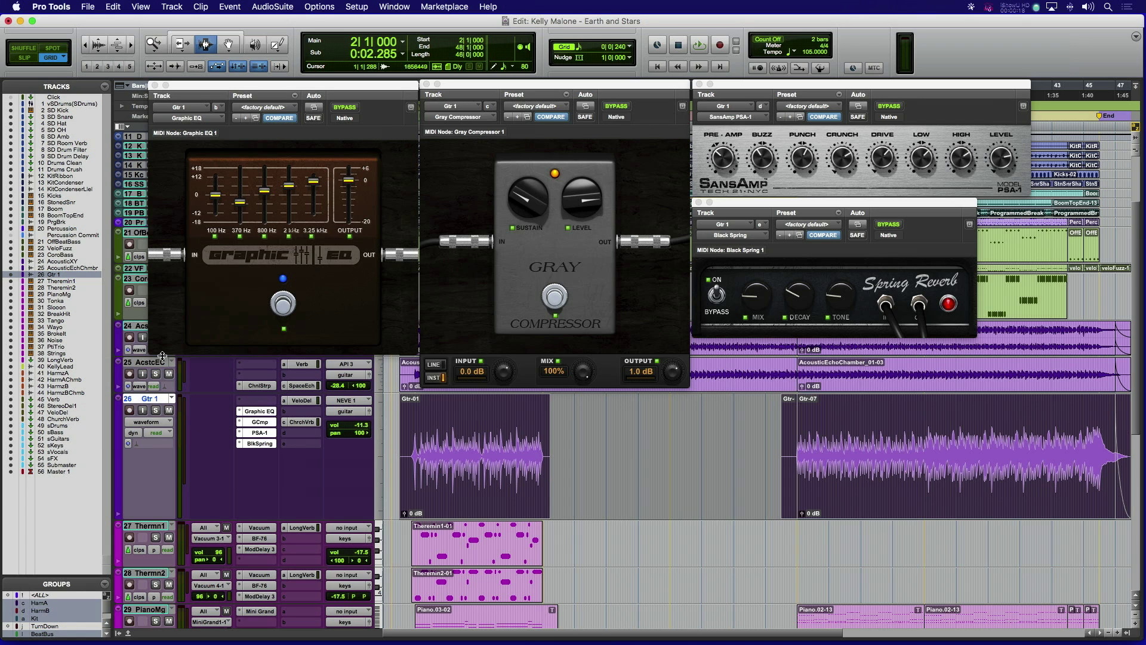
From the Gtr 1 track's context menu, start committing Gtr 1.
{"action": "left_click", "coordinate": [175, 6]}
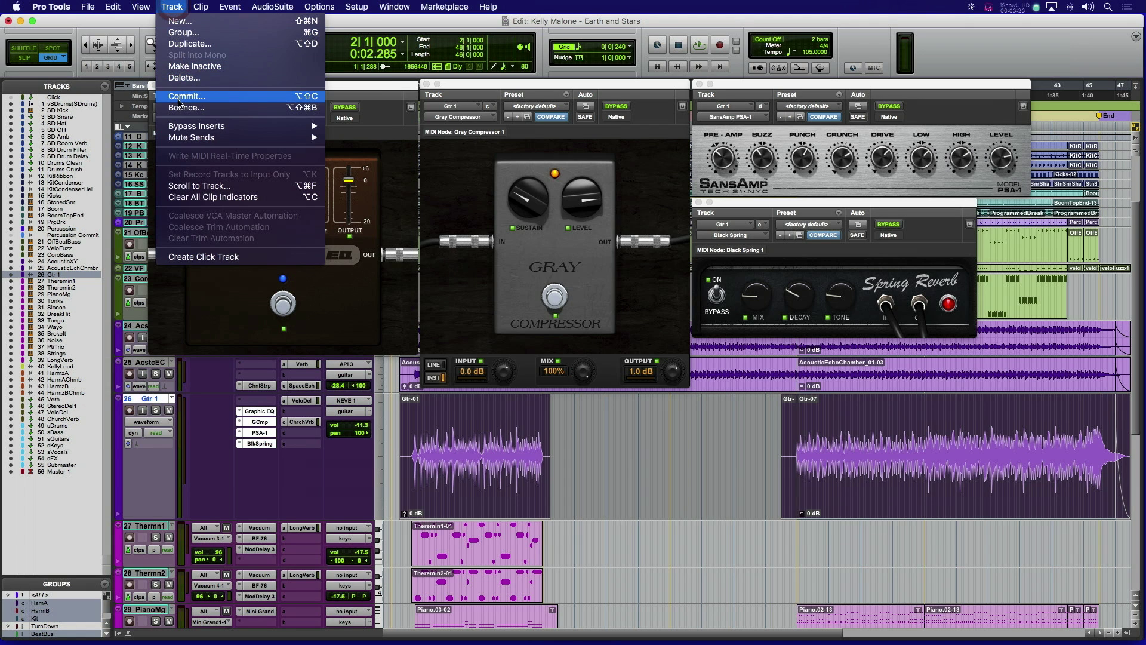
{"action": "left_click", "coordinate": [123, 183]}
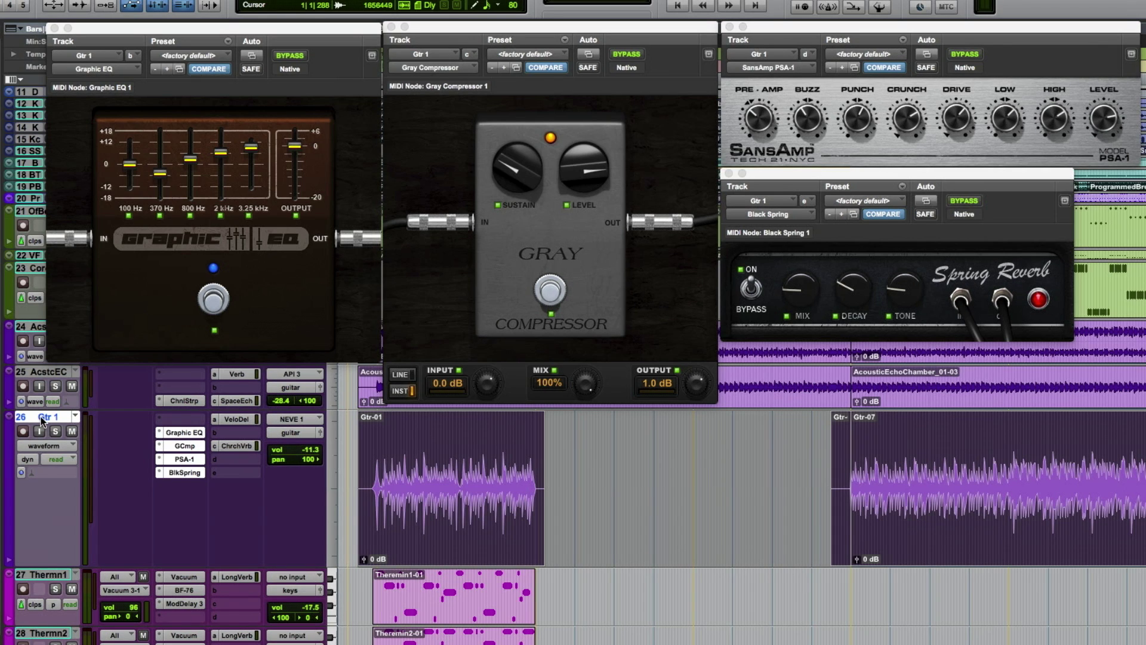
{"action": "right_click", "coordinate": [41, 418]}
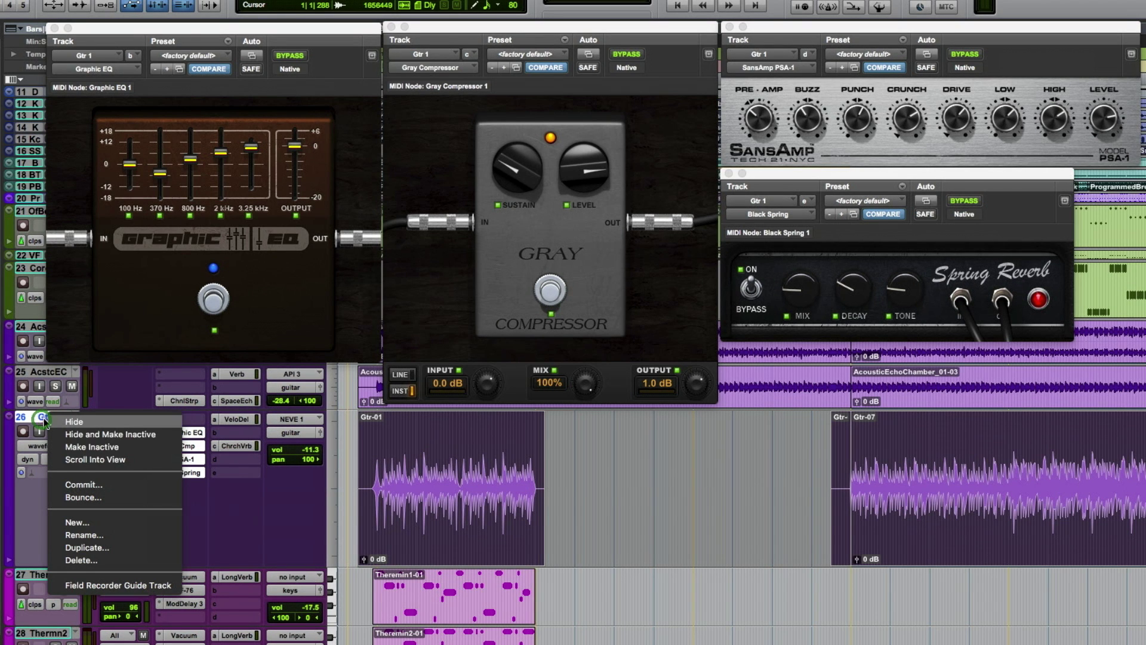
{"action": "left_click", "coordinate": [86, 487]}
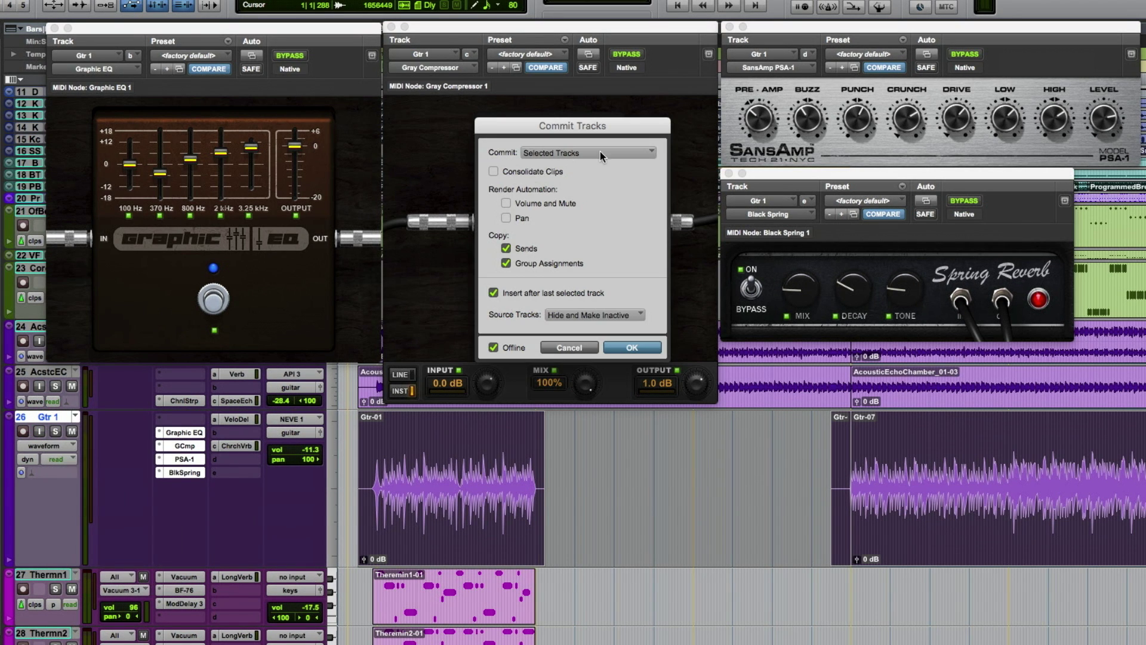
Commit Gtr 1's edit selection with Consolidate Clips, hiding and deactivating the source track.
{"action": "left_click", "coordinate": [653, 155]}
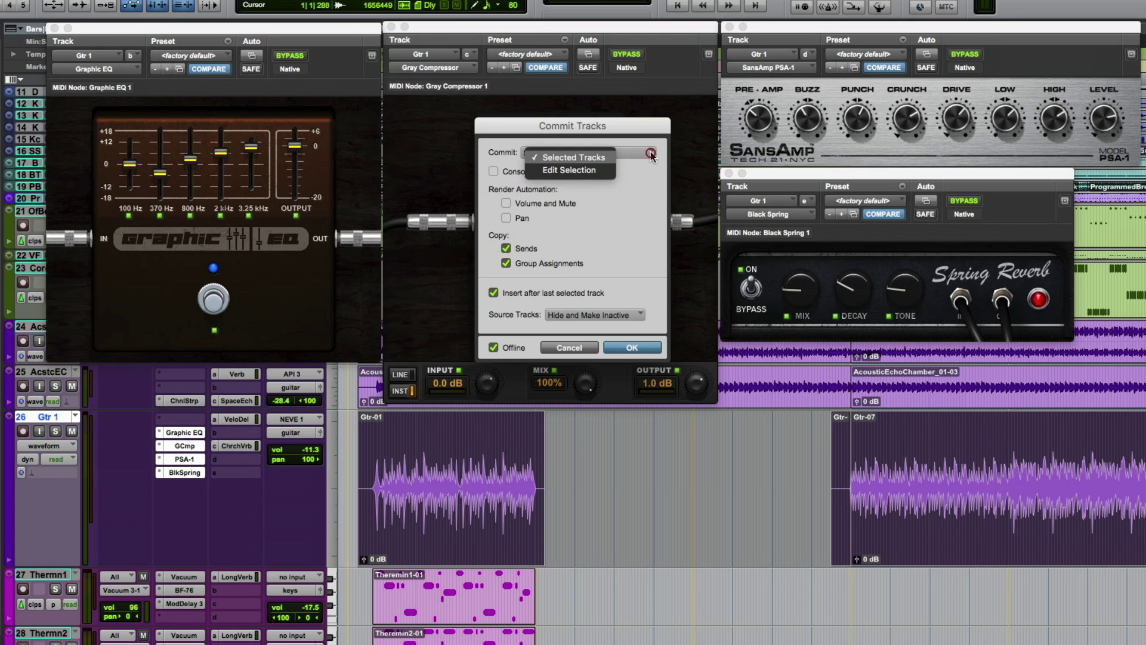
{"action": "left_click", "coordinate": [610, 171]}
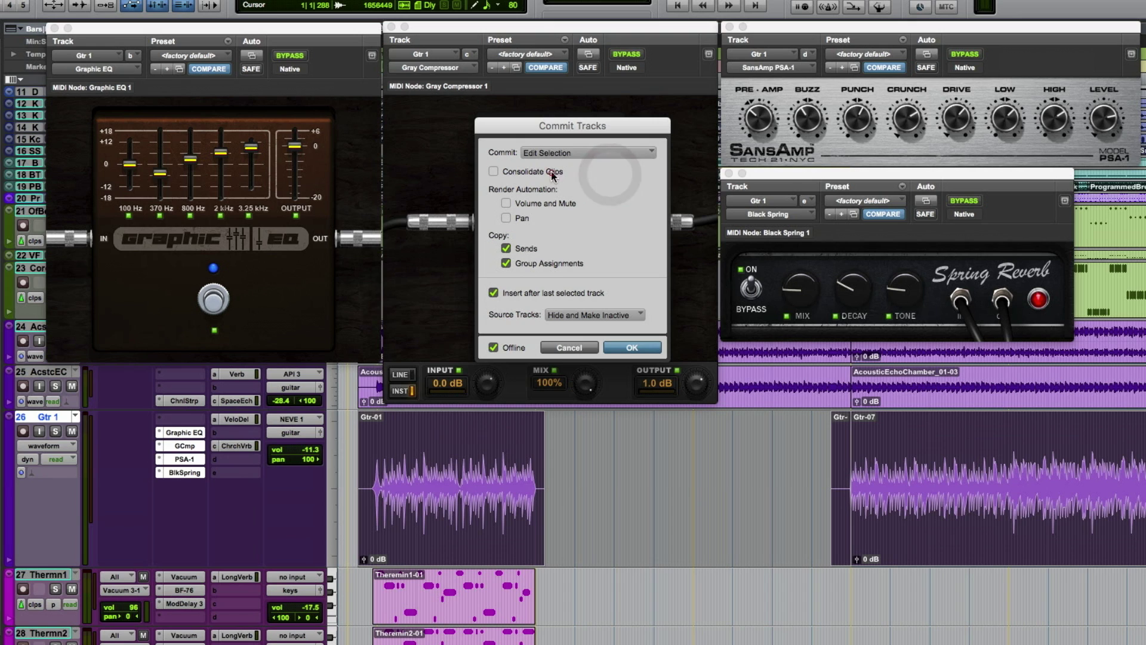
{"action": "left_click", "coordinate": [553, 172]}
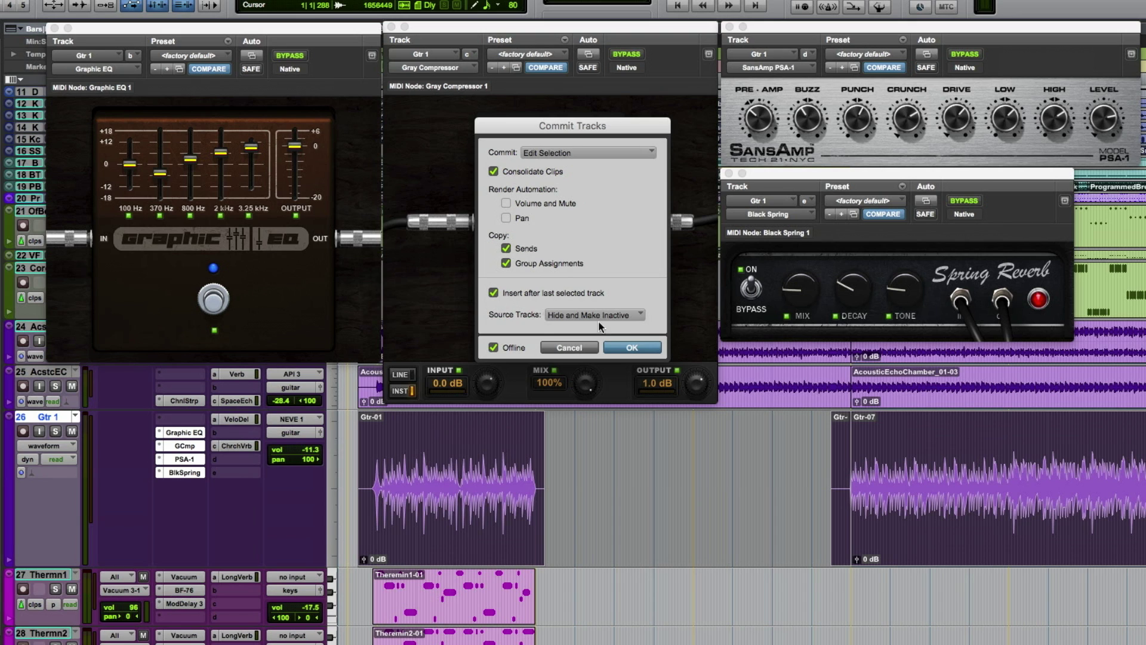
{"action": "left_click", "coordinate": [642, 315]}
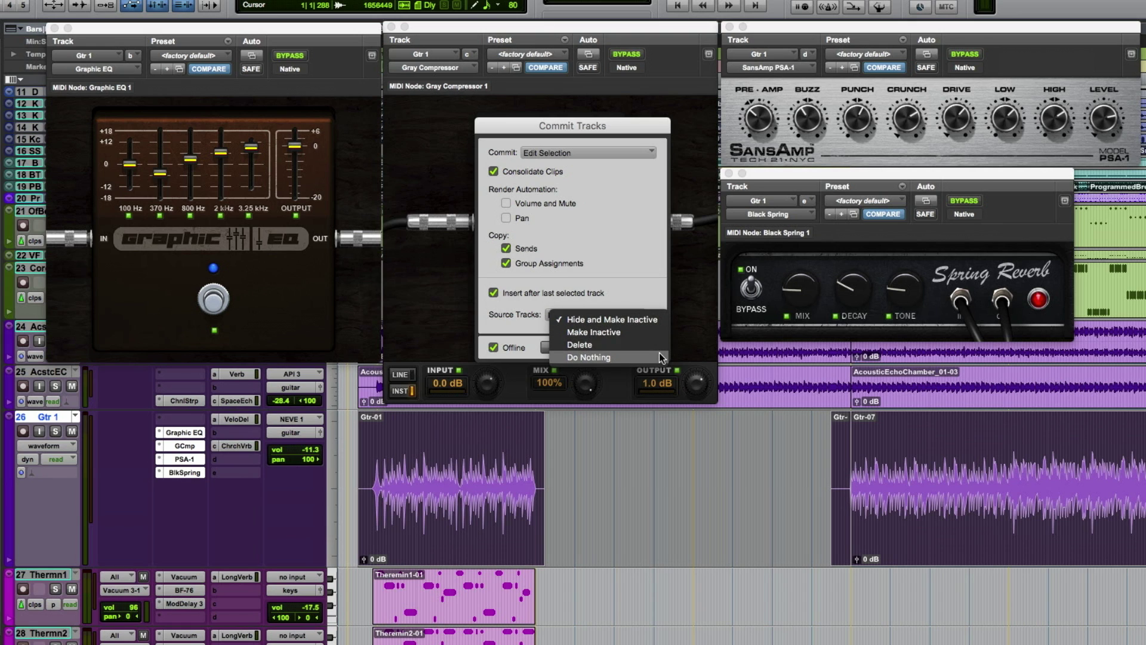
{"action": "left_click", "coordinate": [680, 335]}
{"action": "left_click", "coordinate": [647, 351]}
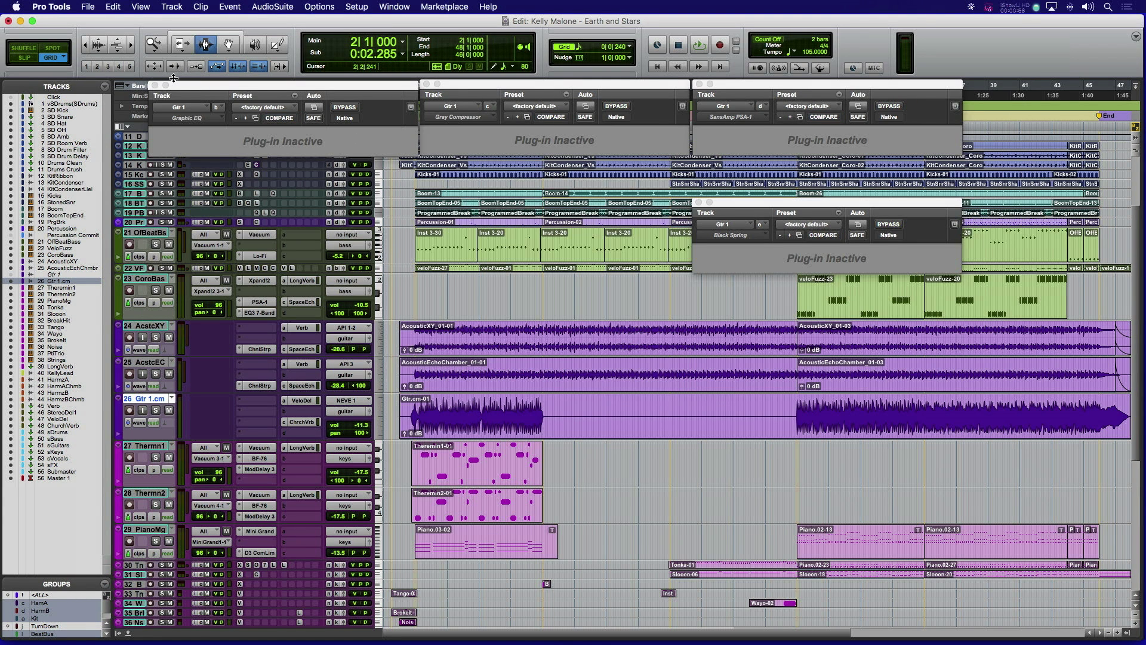
Close all inactive plug-in windows, enlarge Gtr 1.cm, check its volume view, then restore waveform.
{"action": "left_click", "coordinate": [155, 85], "text": "alt"}
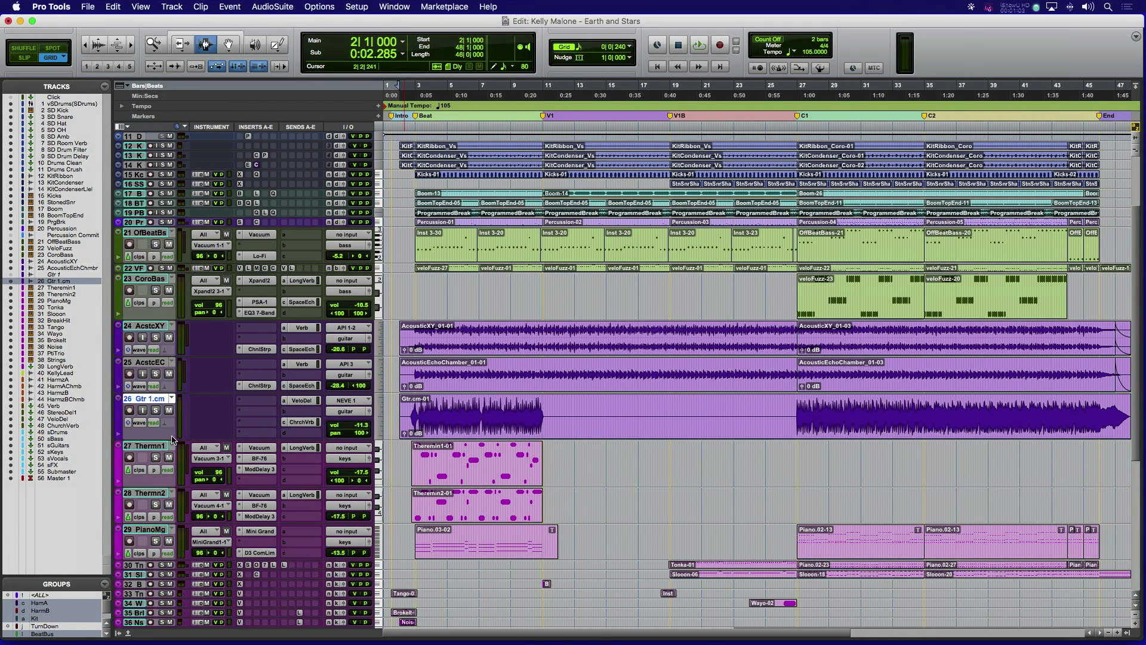
{"action": "left_click_drag", "start_coordinate": [172, 439], "coordinate": [171, 461]}
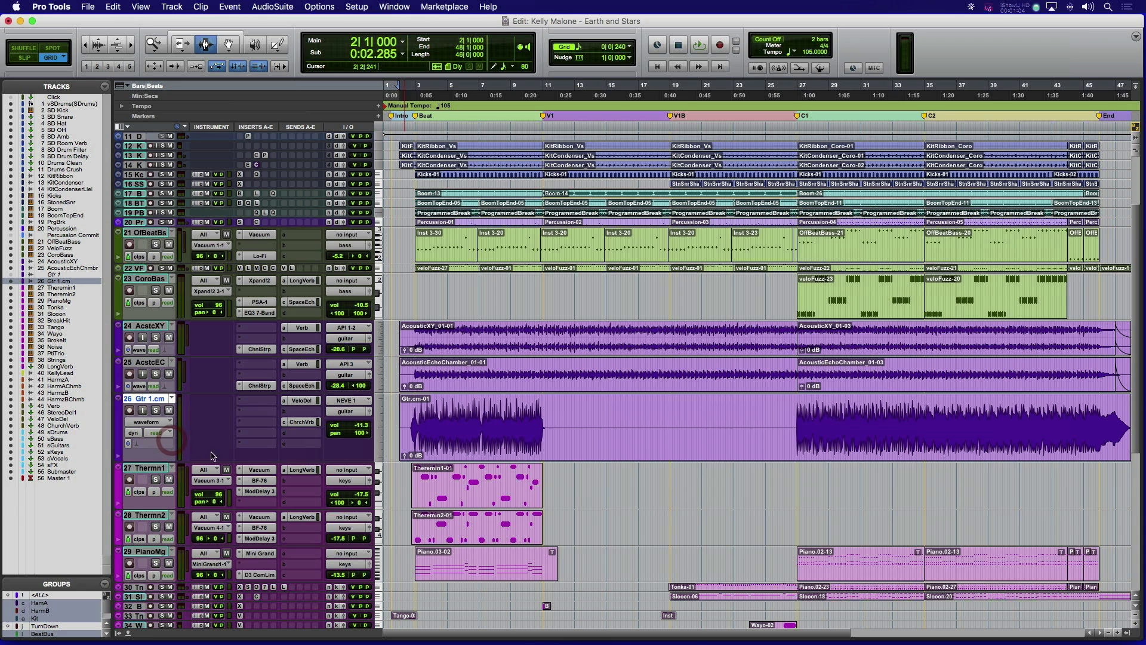
{"action": "left_click", "coordinate": [361, 427], "text": "ctrl+super"}
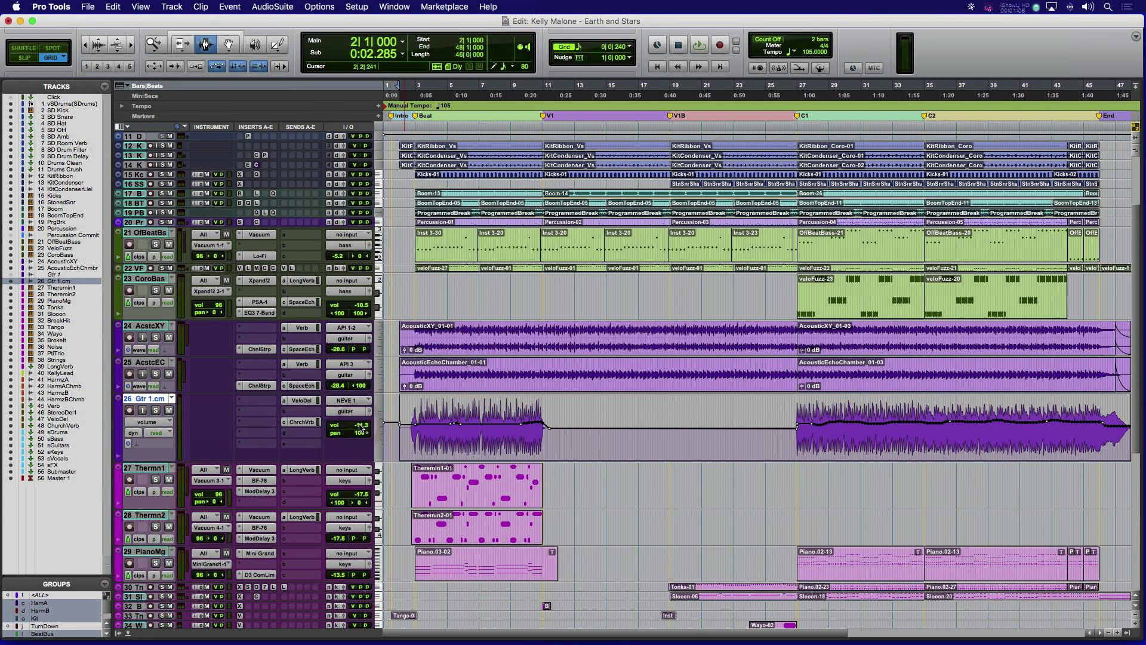
{"action": "left_click", "coordinate": [144, 399], "text": "ctrl+super"}
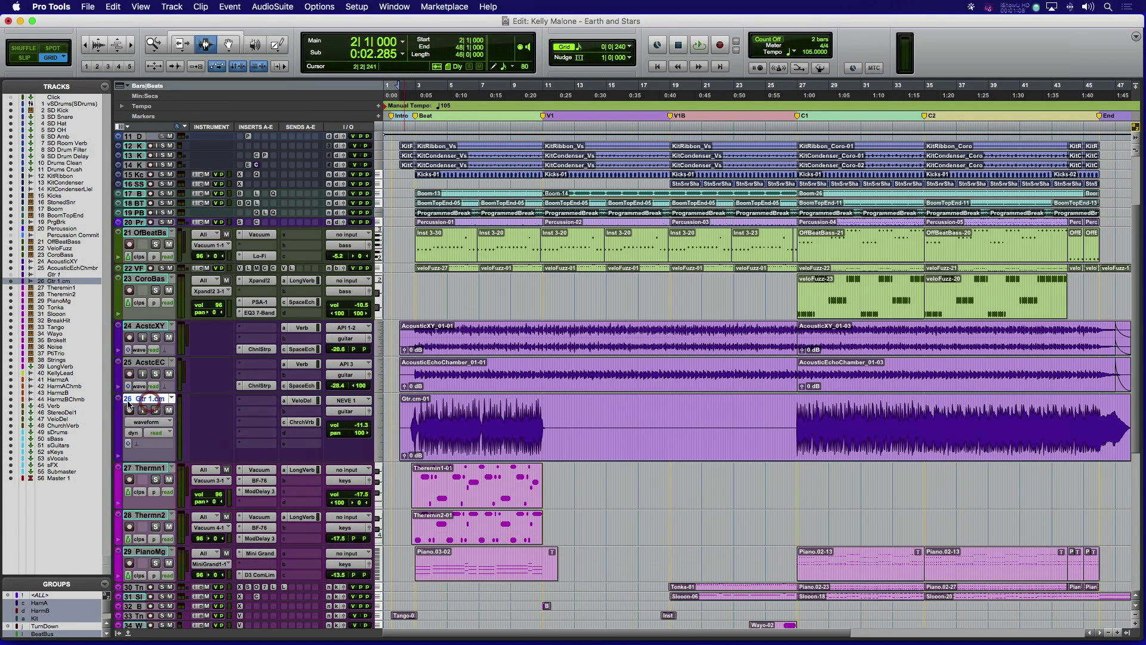
Show the hidden Gtr 1 track from the Tracks list and make it active again.
{"action": "right_click", "coordinate": [54, 277]}
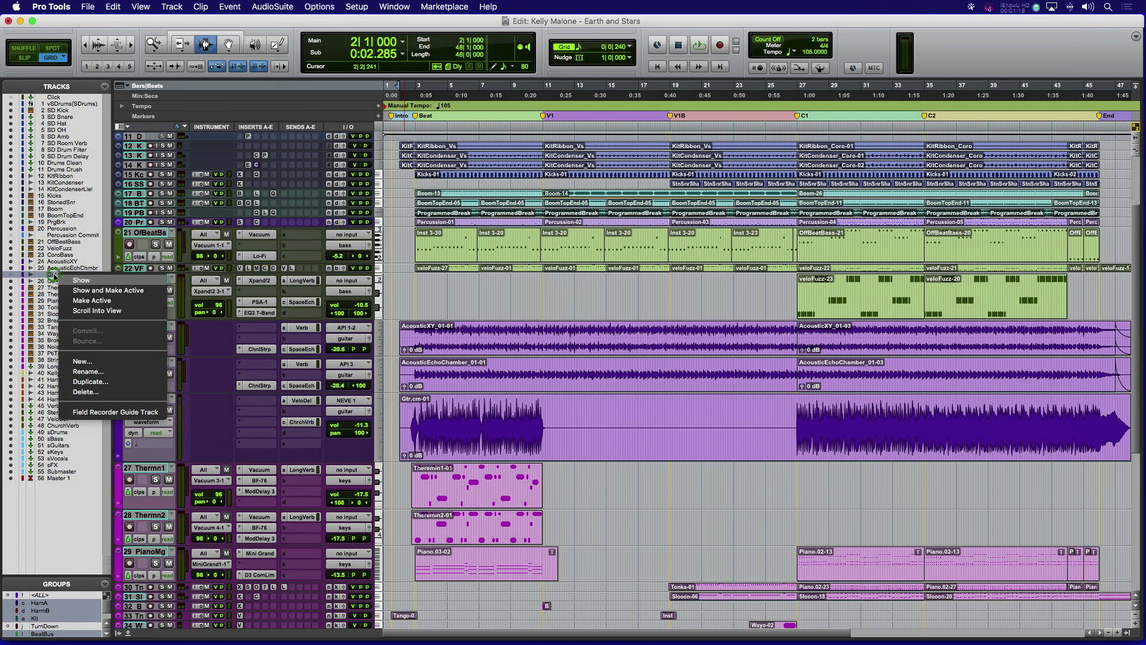
{"action": "left_click", "coordinate": [91, 291]}
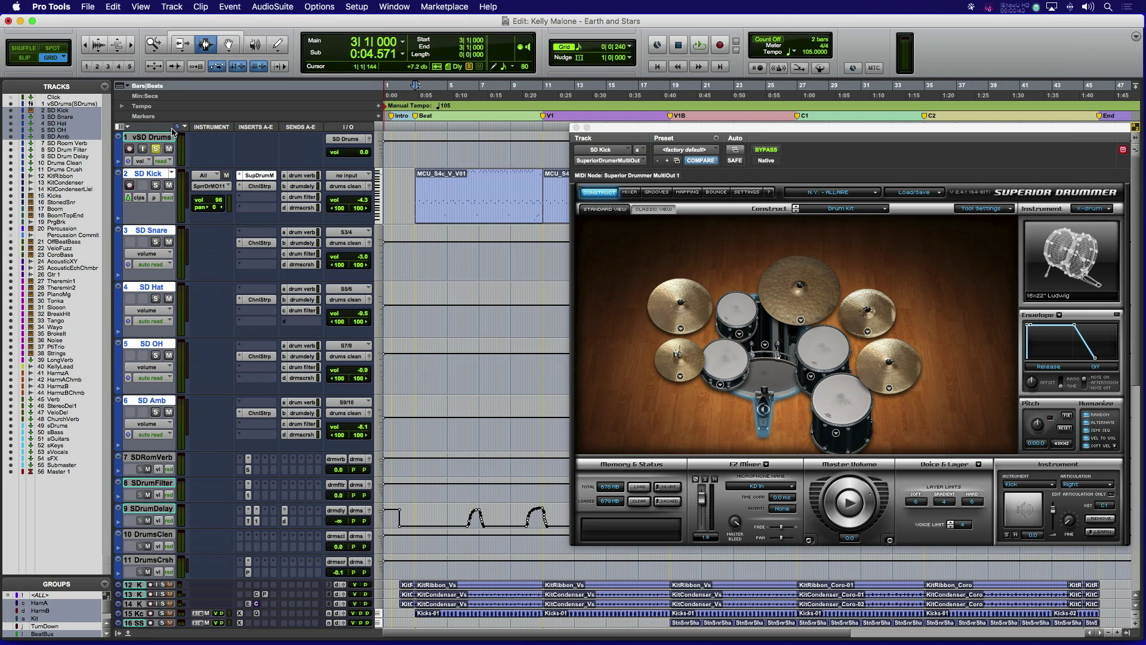
{"action": "left_click", "coordinate": [155, 148]}
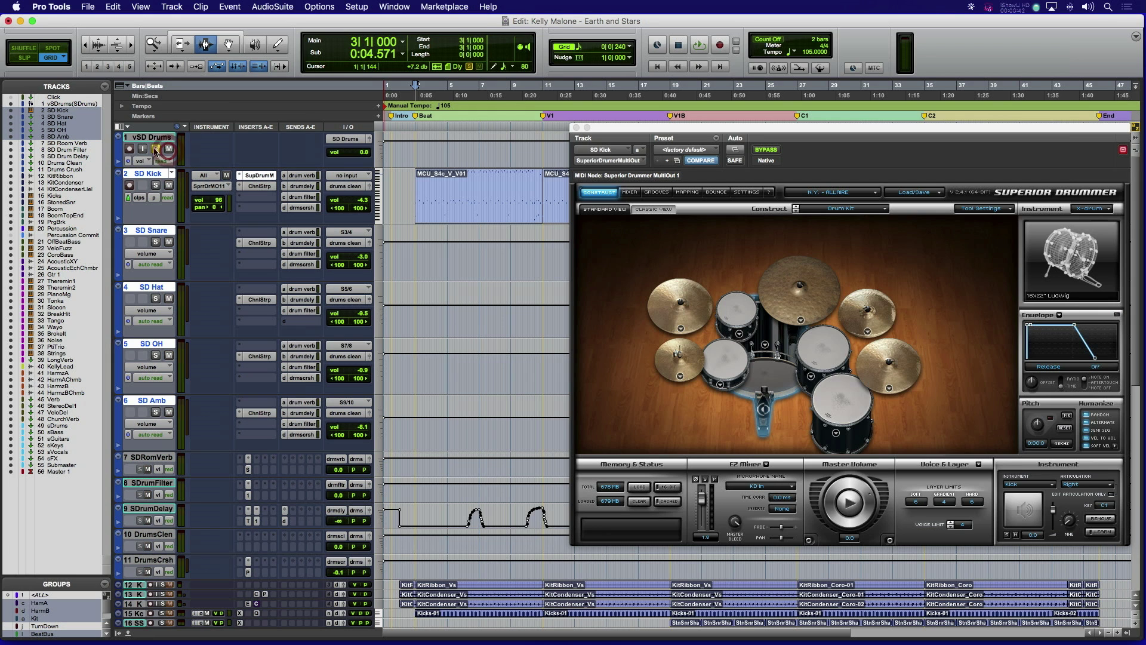
{"action": "left_click", "coordinate": [154, 149]}
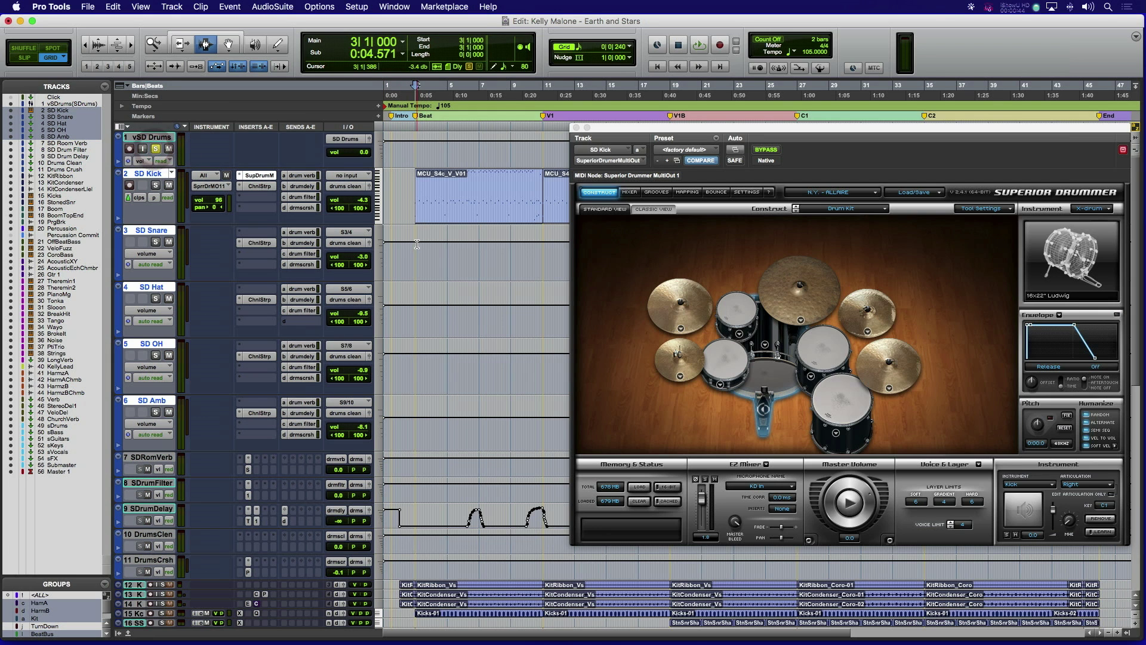
{"action": "key", "text": "space"}
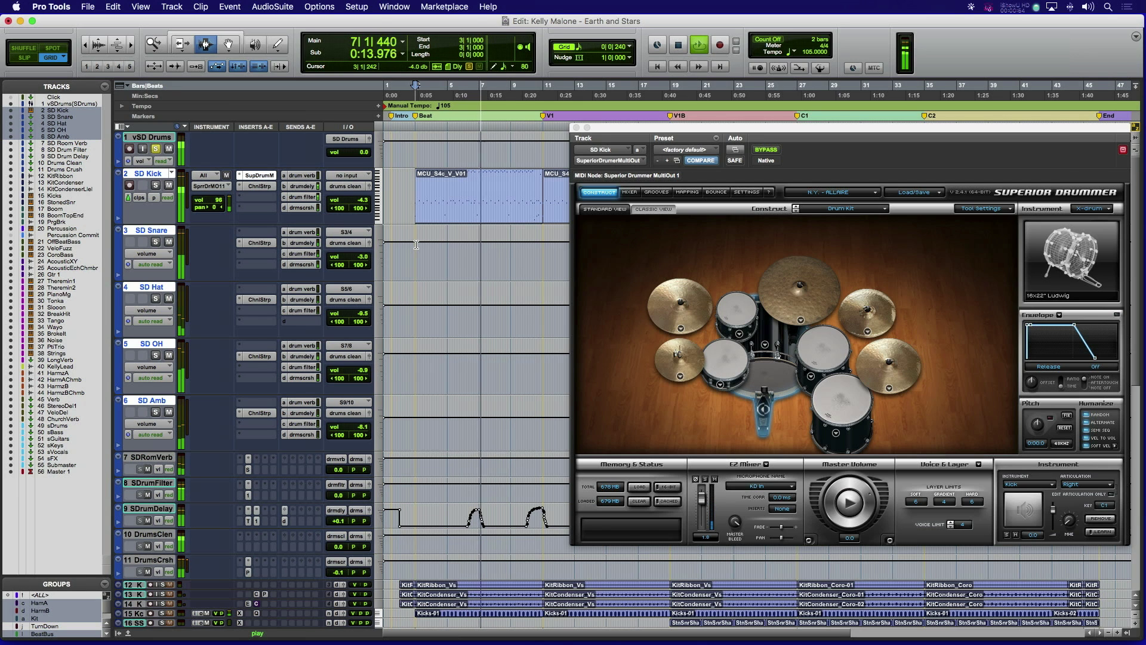
{"action": "key", "text": "space"}
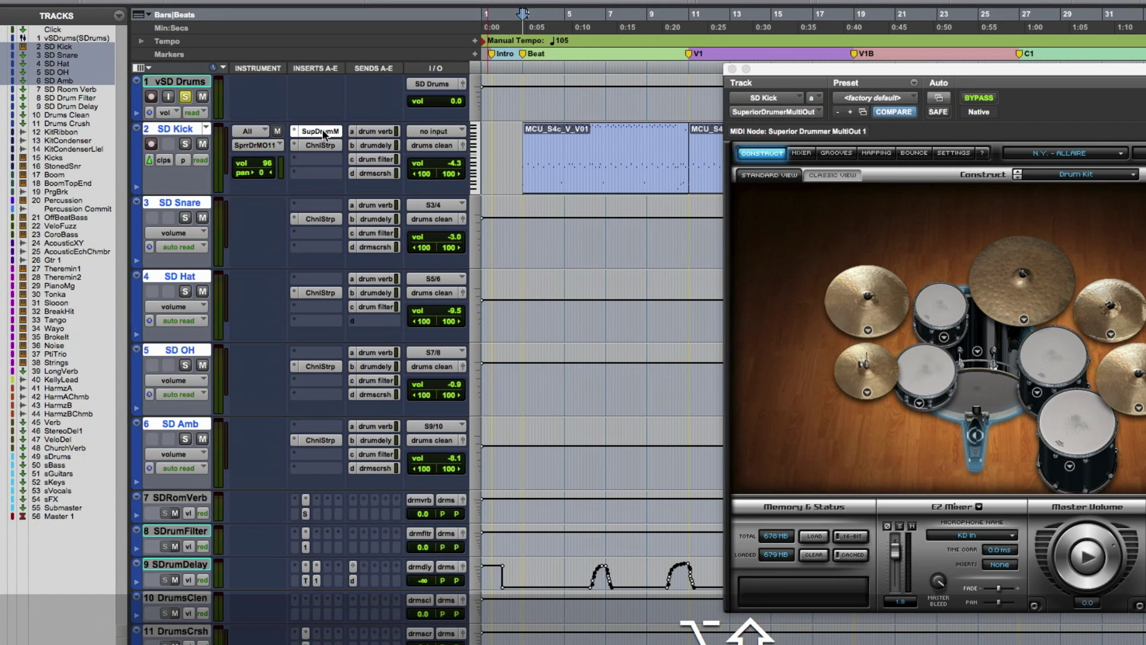
Commit the SD drum tracks up to the SupDrumM insert, rendering them to audio.
{"action": "right_click", "coordinate": [323, 134]}
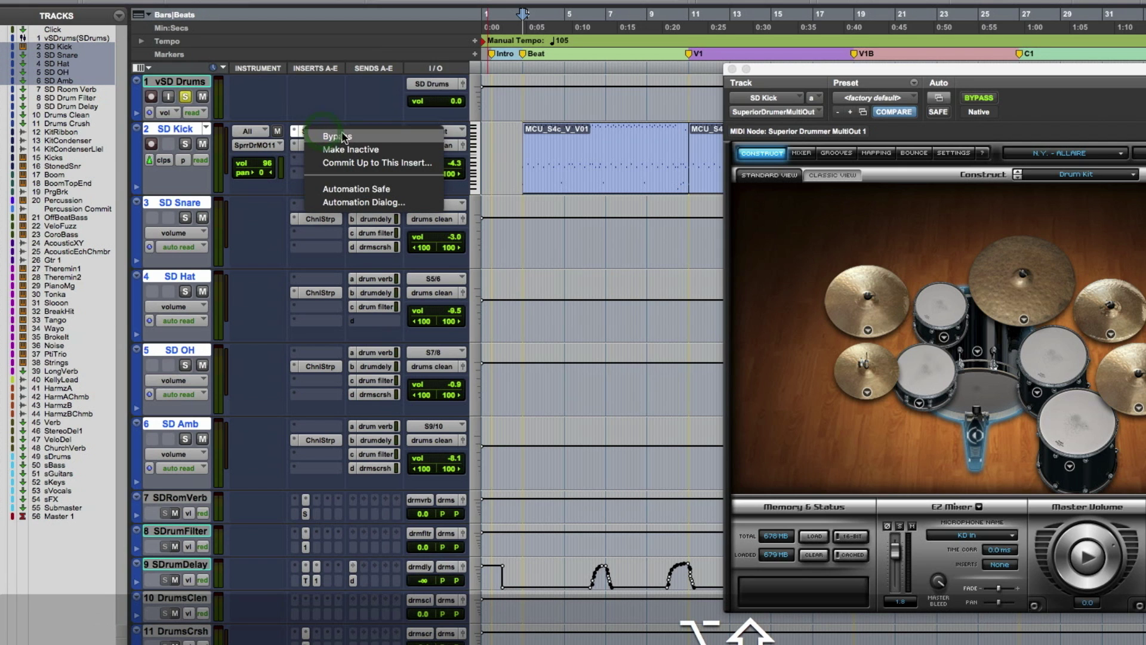
{"action": "left_click", "coordinate": [428, 166]}
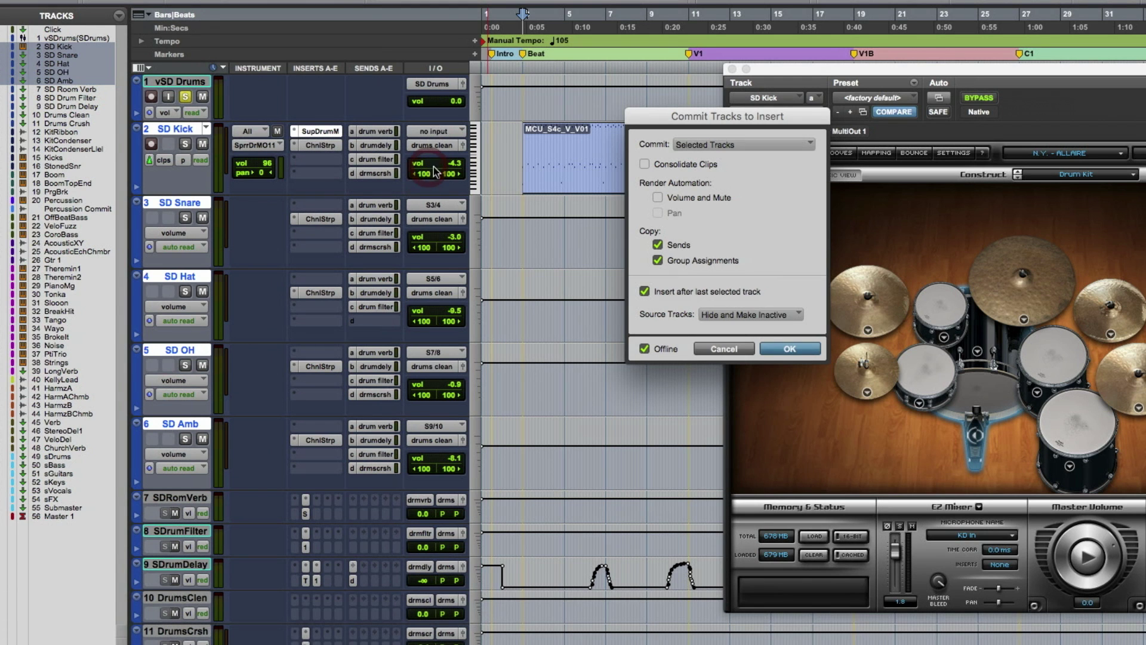
{"action": "left_click", "coordinate": [791, 349]}
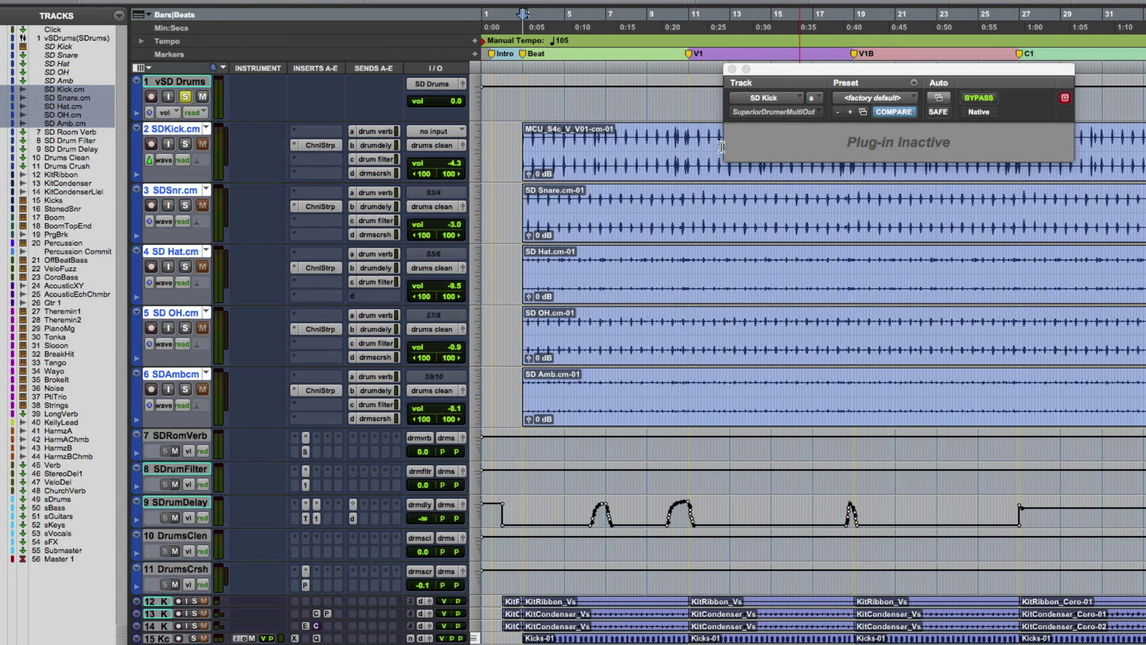
Close the inactive SD Kick plug-in window and place the insertion point near the song start.
{"action": "left_click", "coordinate": [729, 69]}
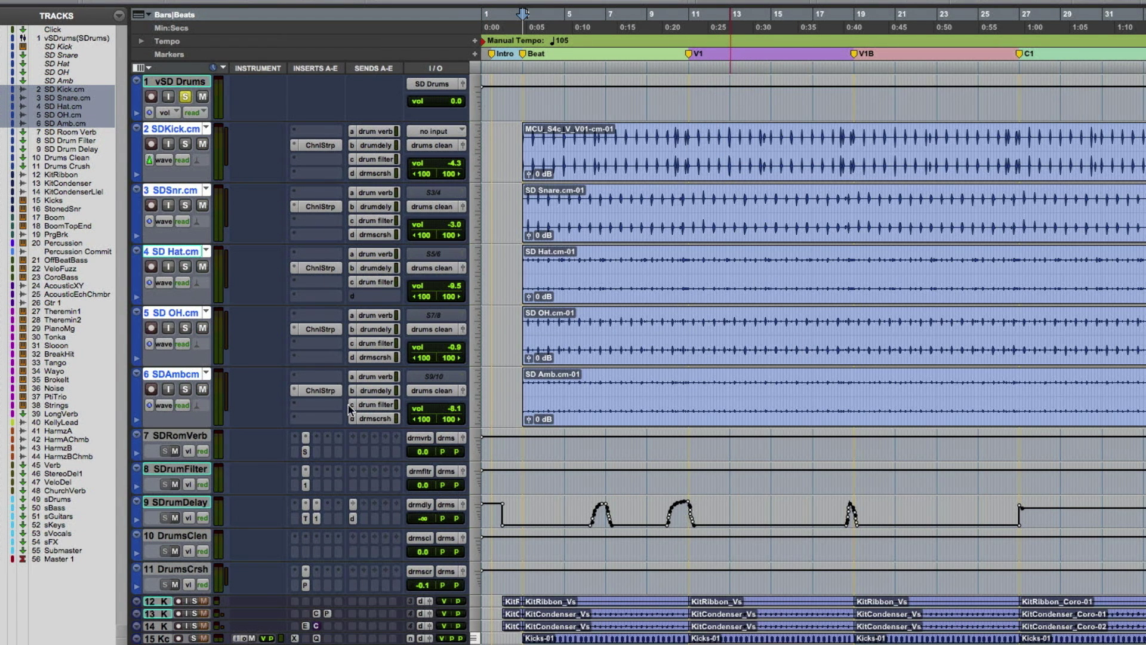
{"action": "left_click", "coordinate": [186, 99]}
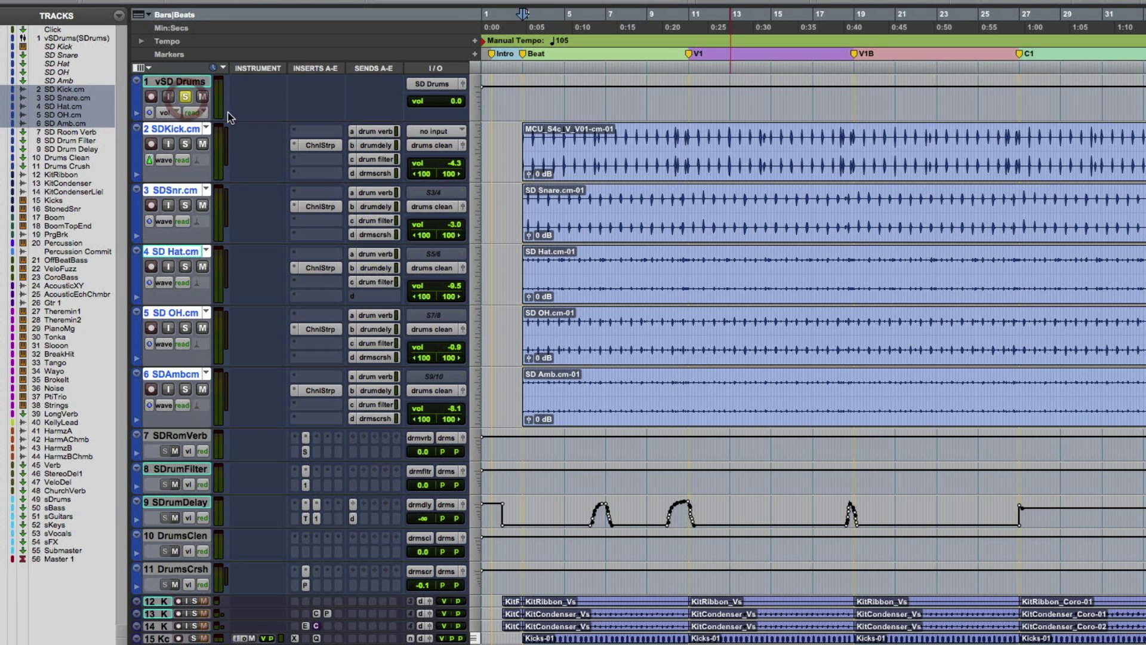
{"action": "left_click", "coordinate": [509, 256]}
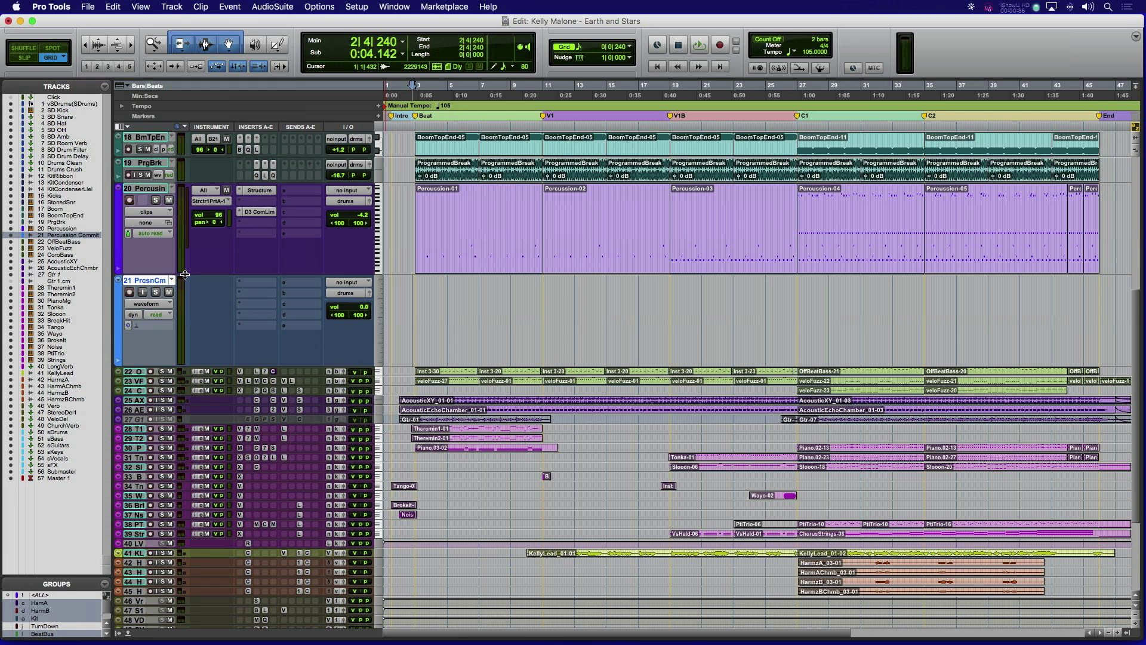
Select the Percussion-01 clip on the Percussion track.
{"action": "left_click", "coordinate": [476, 264]}
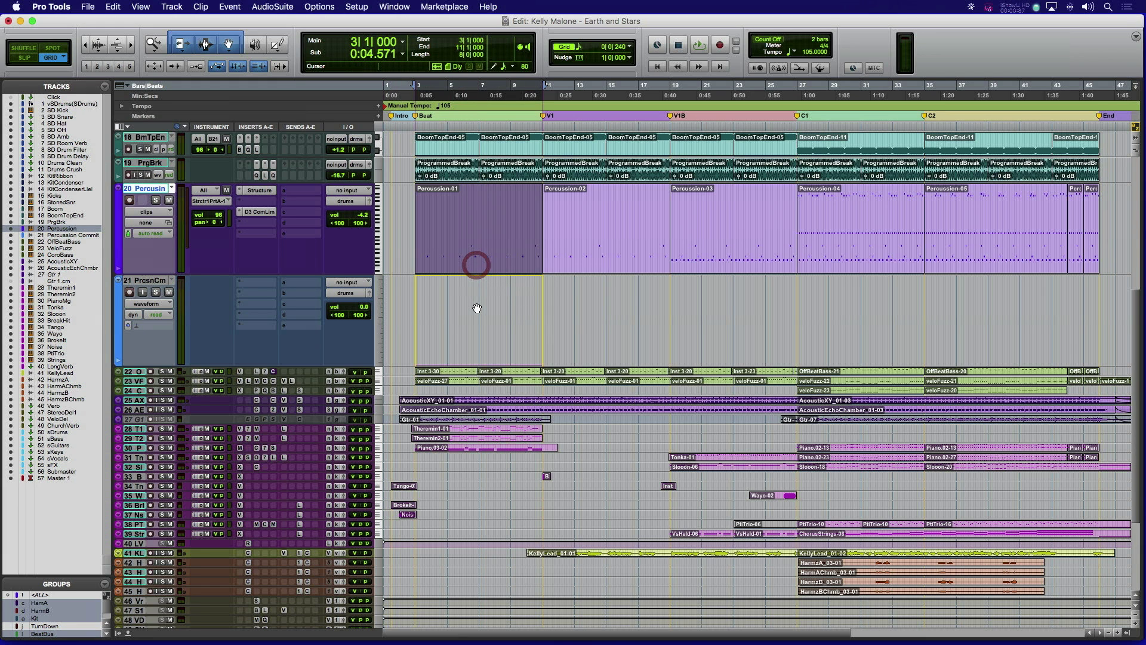
Commit Percussion-01, then Percussion-02 through the last percussion clip, to audio.
{"action": "key", "text": "super+alt+shift+c"}
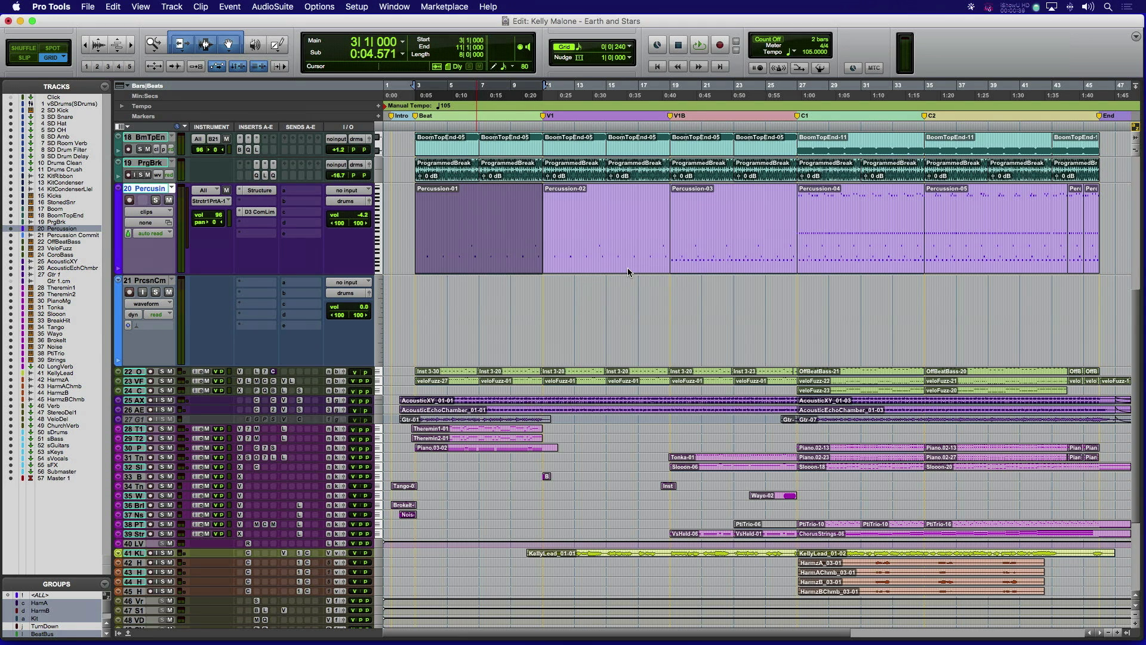
{"action": "left_click", "coordinate": [628, 268]}
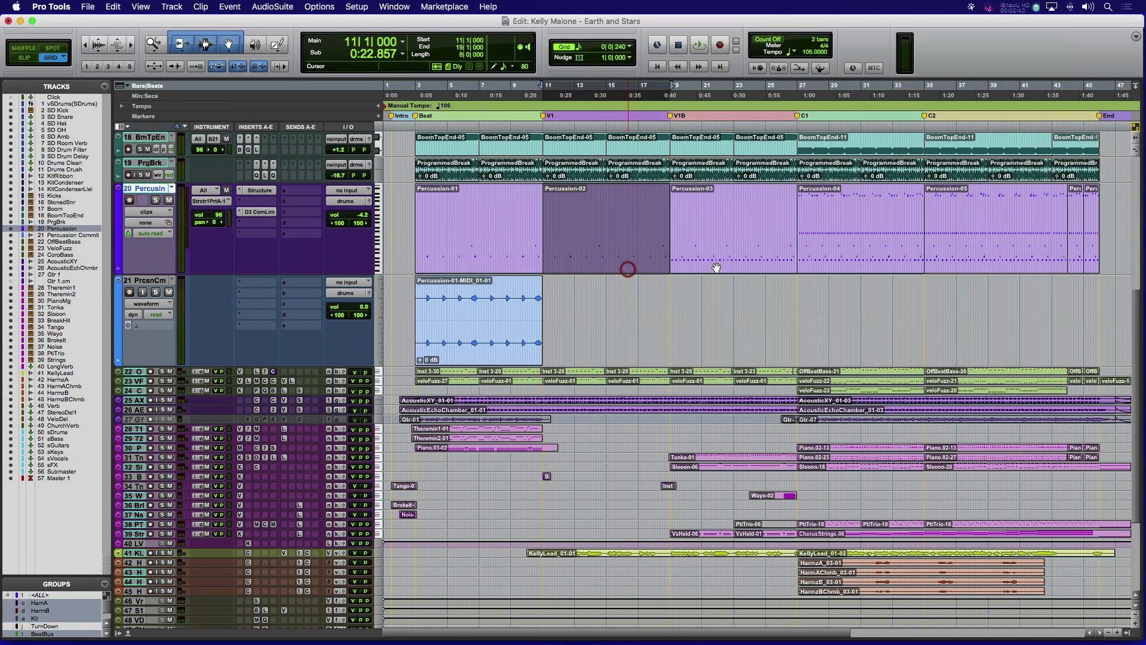
{"action": "left_click", "coordinate": [1093, 268], "text": "shift"}
{"action": "left_click", "coordinate": [1023, 267], "text": "shift"}
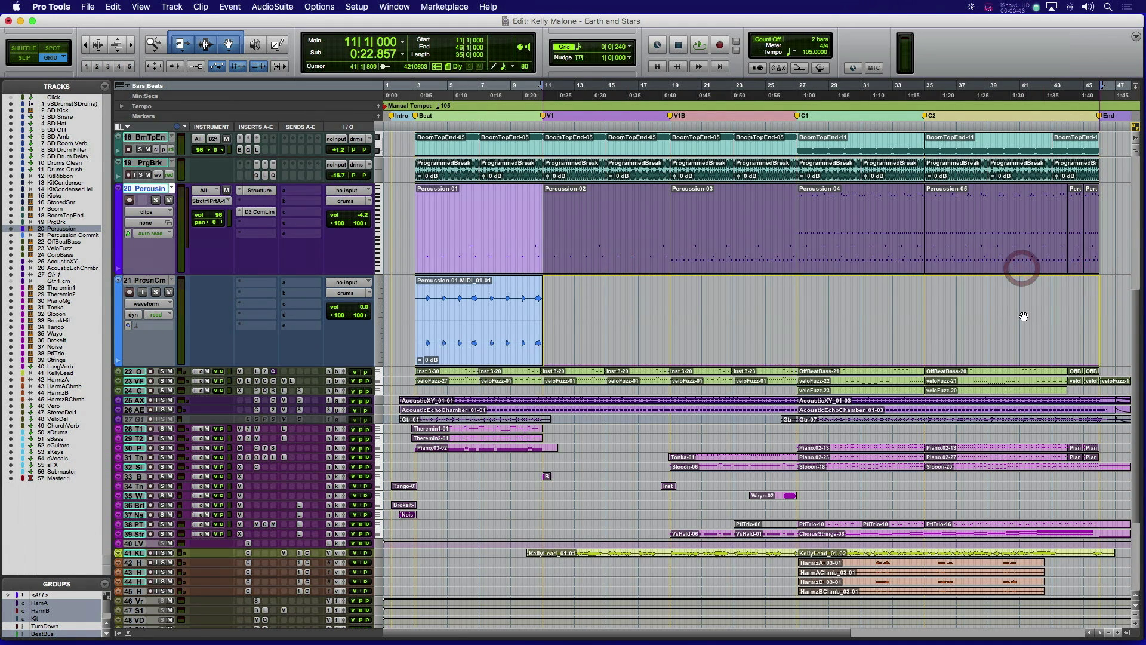
{"action": "key", "text": "super+alt+shift+c"}
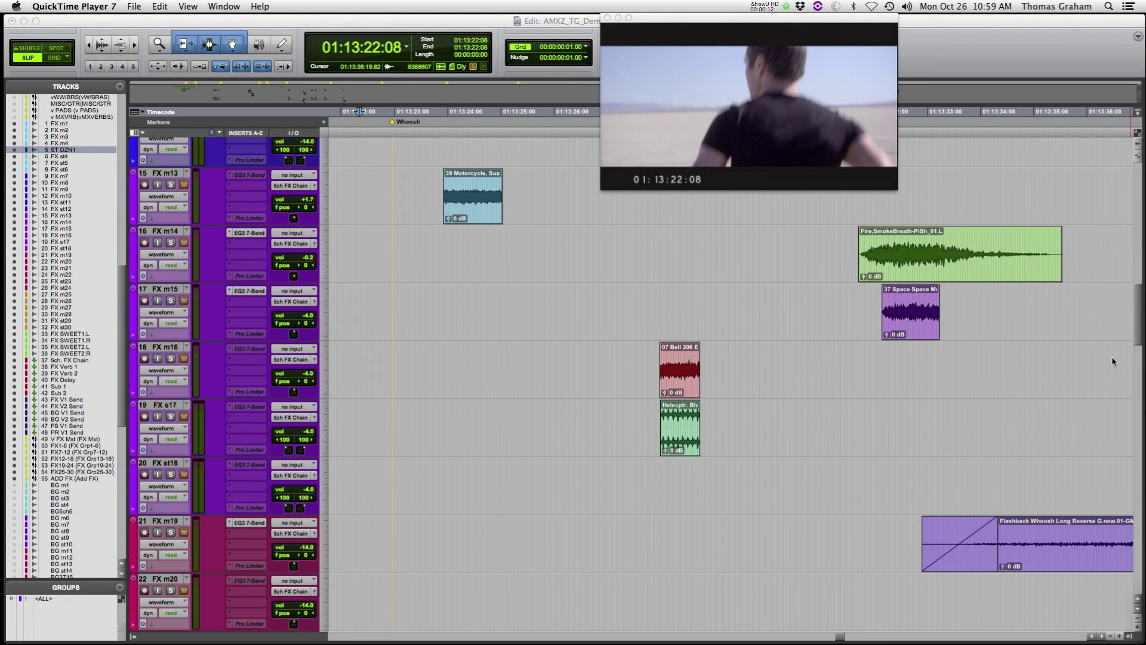
Scroll to the ST DZN1 track and set the insertion point at 01:13:22:07.
{"action": "left_click", "coordinate": [1139, 314]}
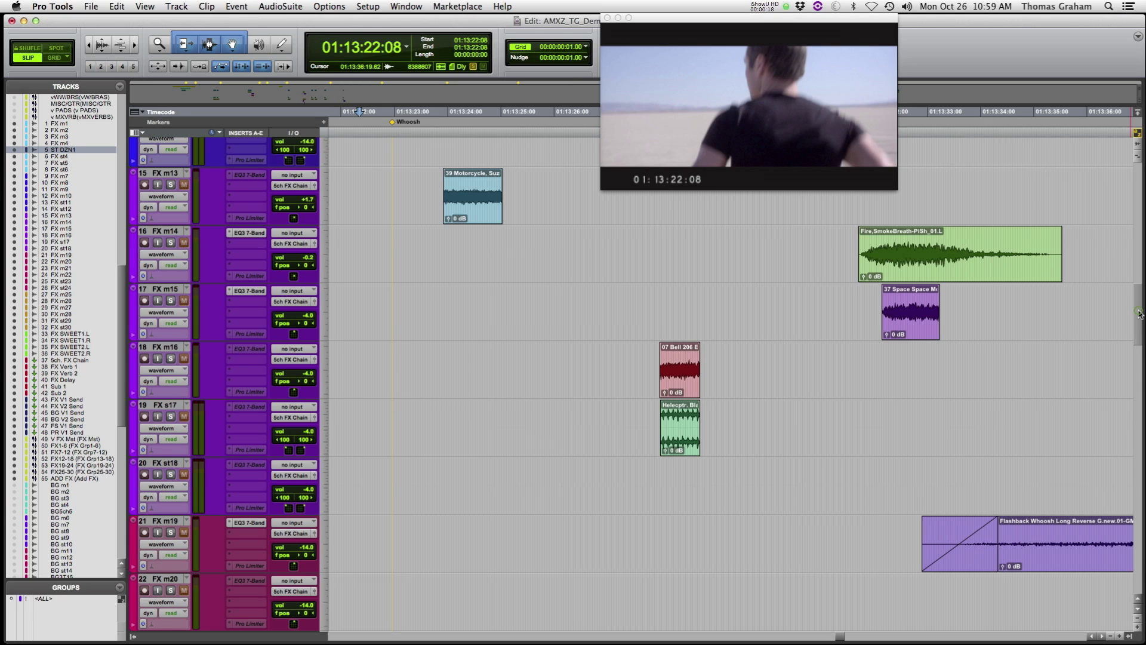
{"action": "left_click_drag", "start_coordinate": [1139, 314], "coordinate": [1129, 212]}
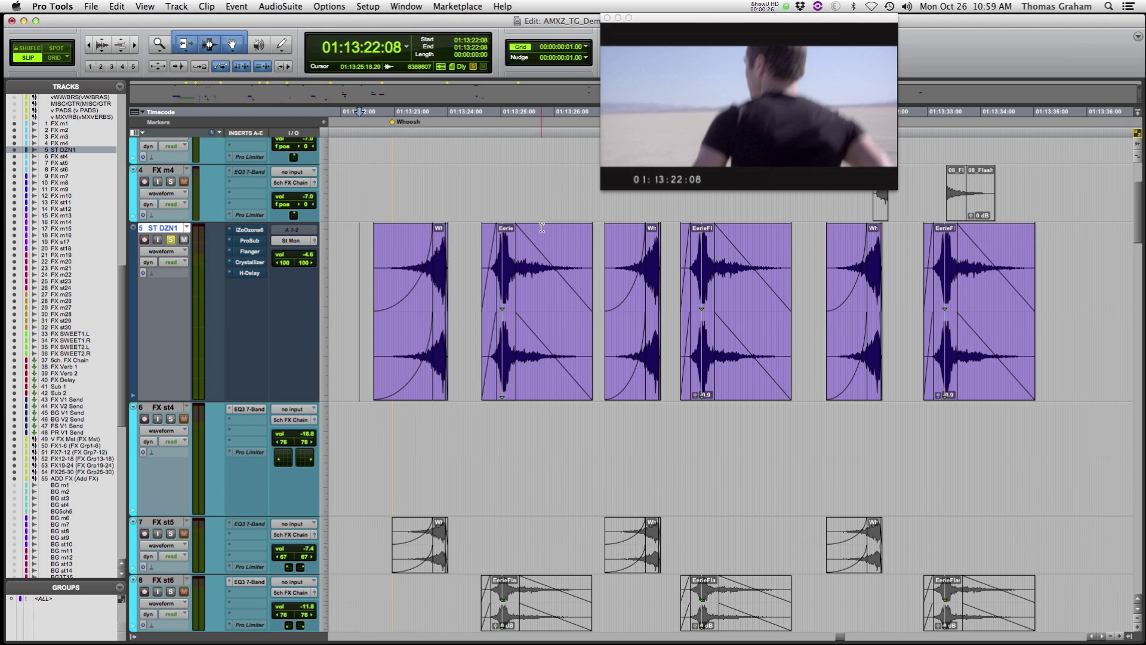
{"action": "mouse_move", "coordinate": [360, 258]}
{"action": "left_mouse_down"}
{"action": "mouse_move", "coordinate": [466, 252]}
{"action": "mouse_move", "coordinate": [374, 249]}
{"action": "left_mouse_up"}
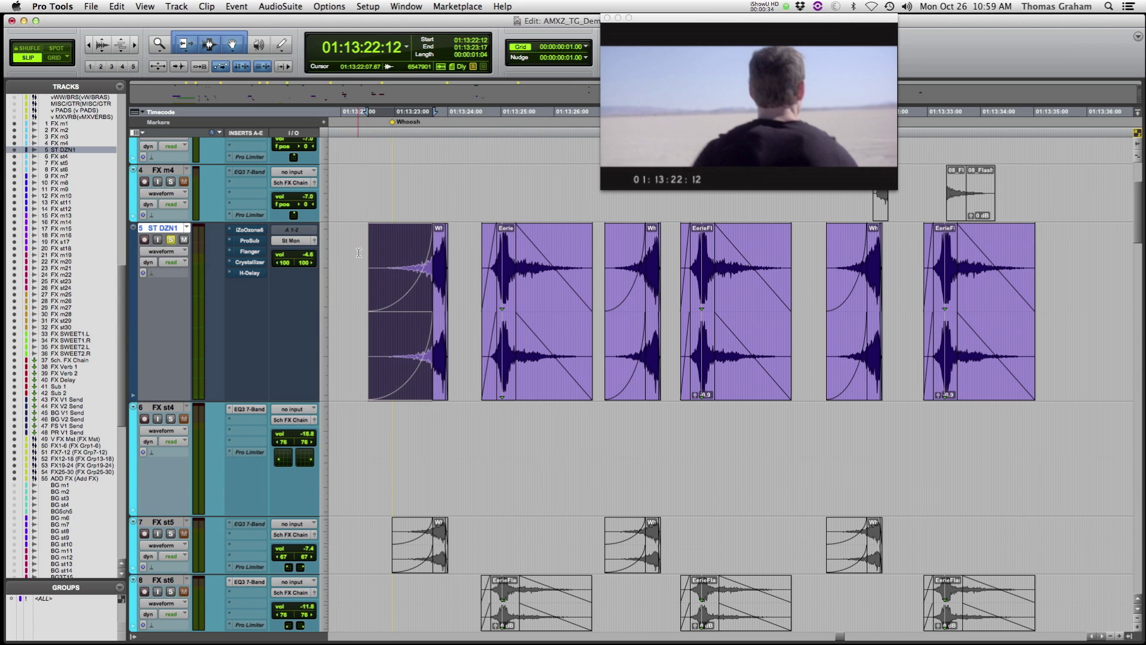
{"action": "left_click", "coordinate": [358, 253]}
{"action": "left_click", "coordinate": [358, 253]}
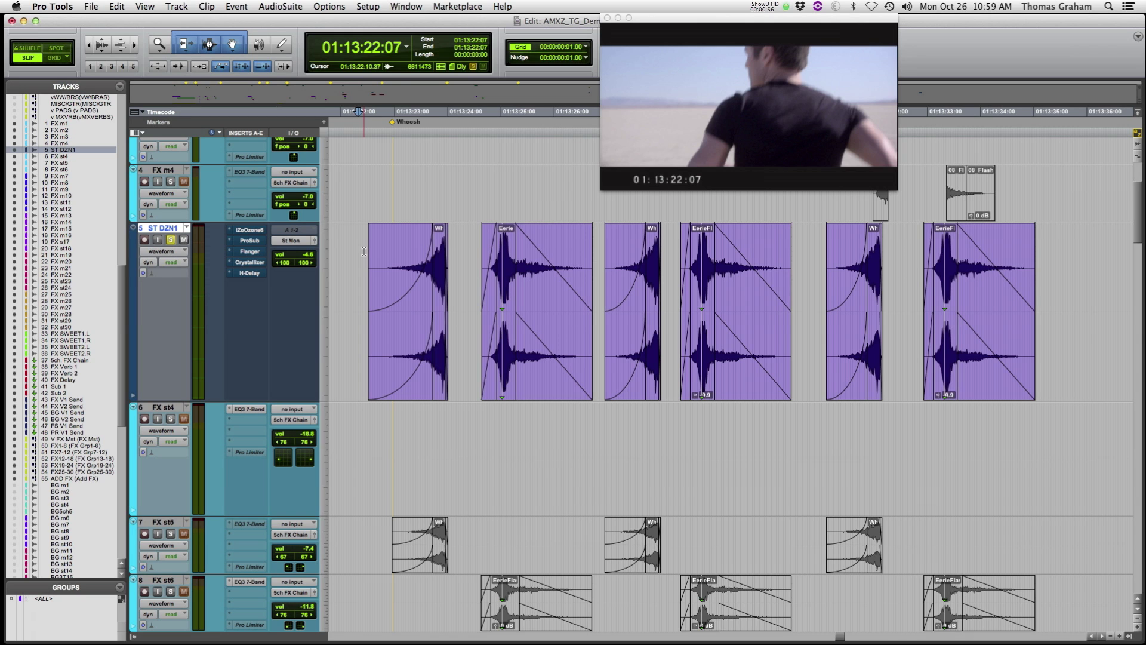
Play the whoosh clips against picture from 01:13:22:07, then stop playback.
{"action": "key", "text": "space"}
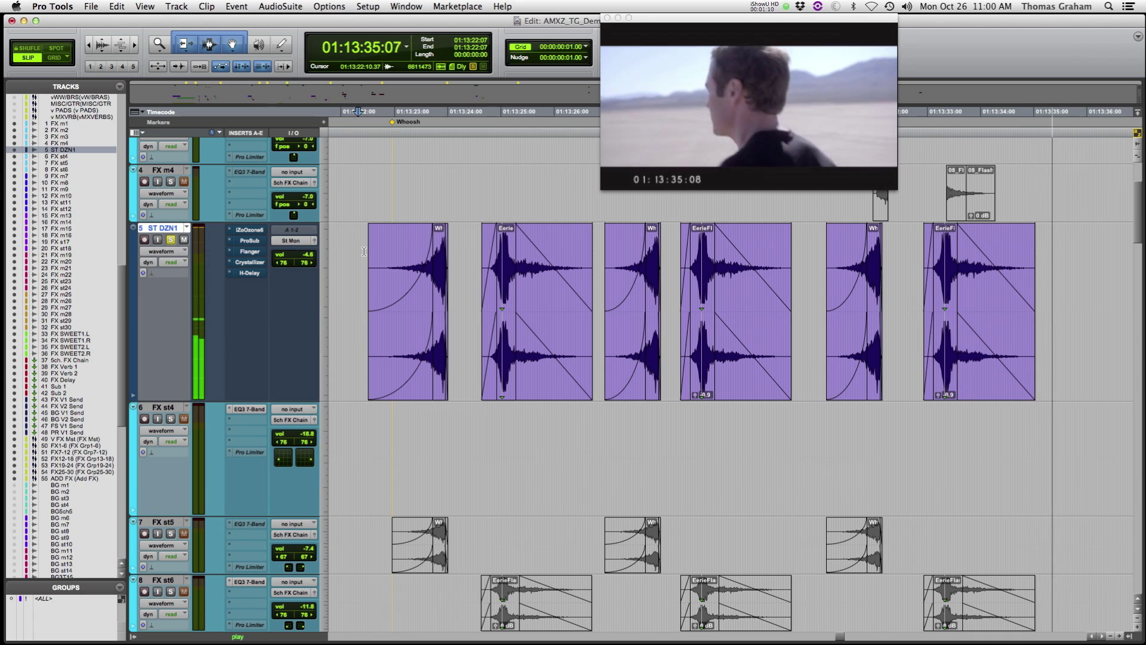
{"action": "key", "text": "space"}
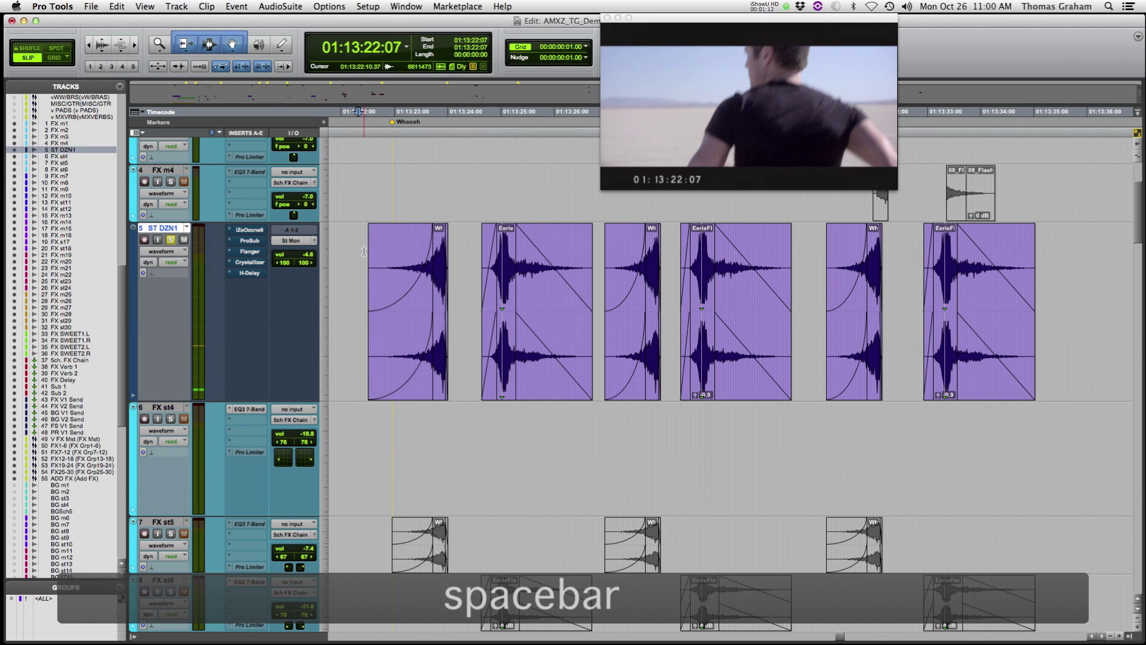
{"action": "key", "text": "shift+a"}
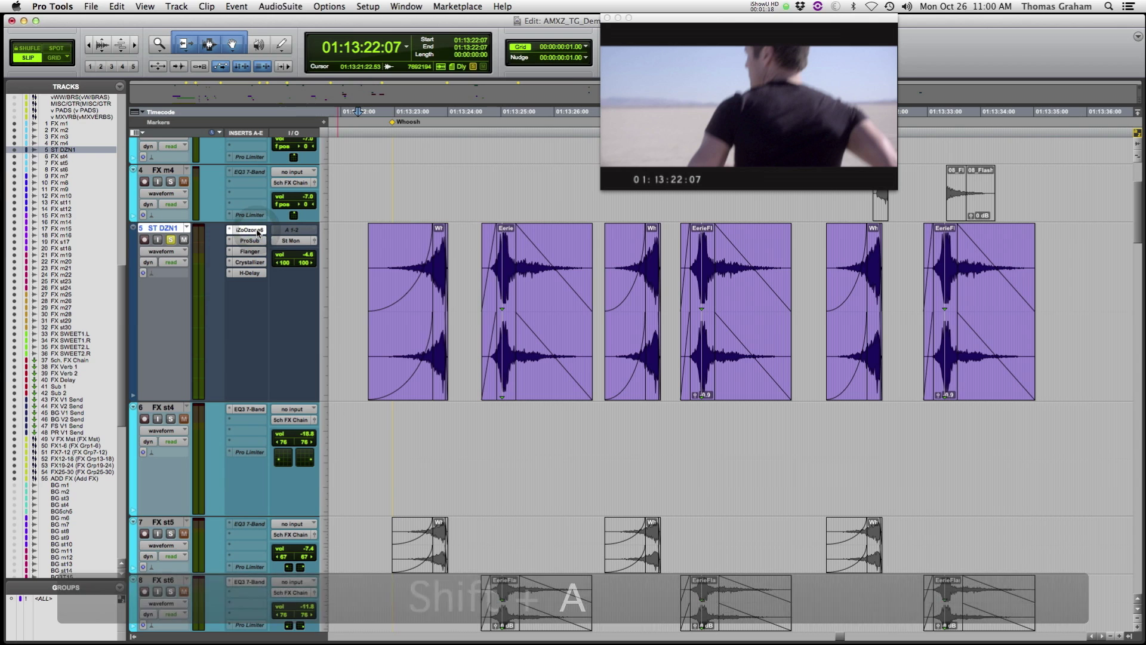
{"action": "left_click", "coordinate": [256, 230]}
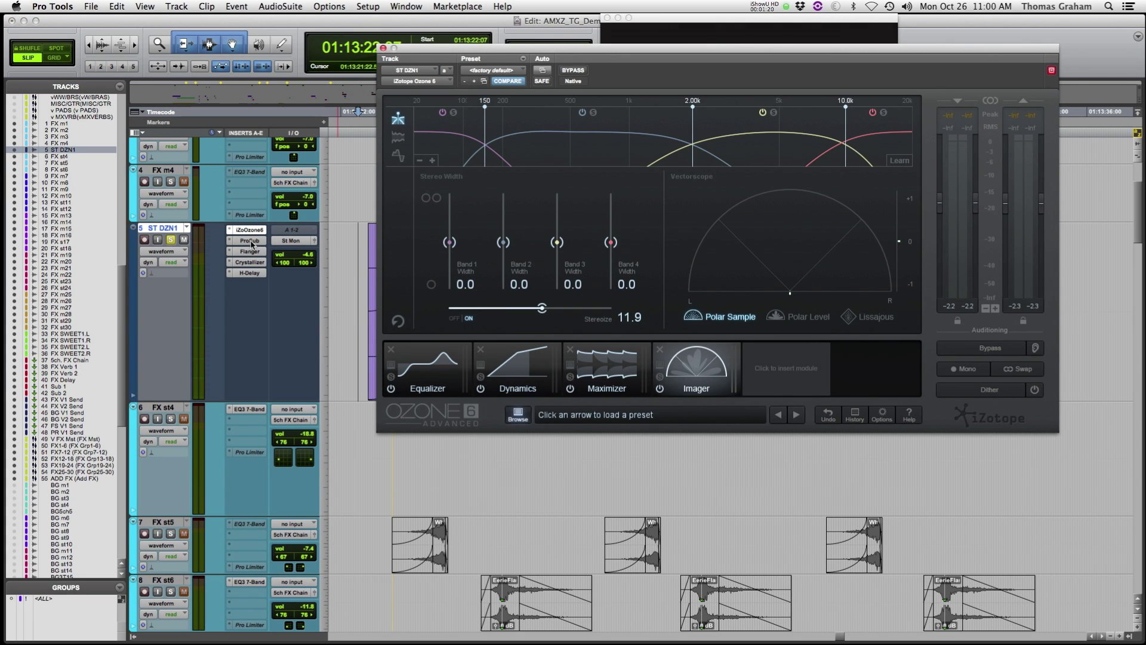
{"action": "left_click", "coordinate": [251, 241]}
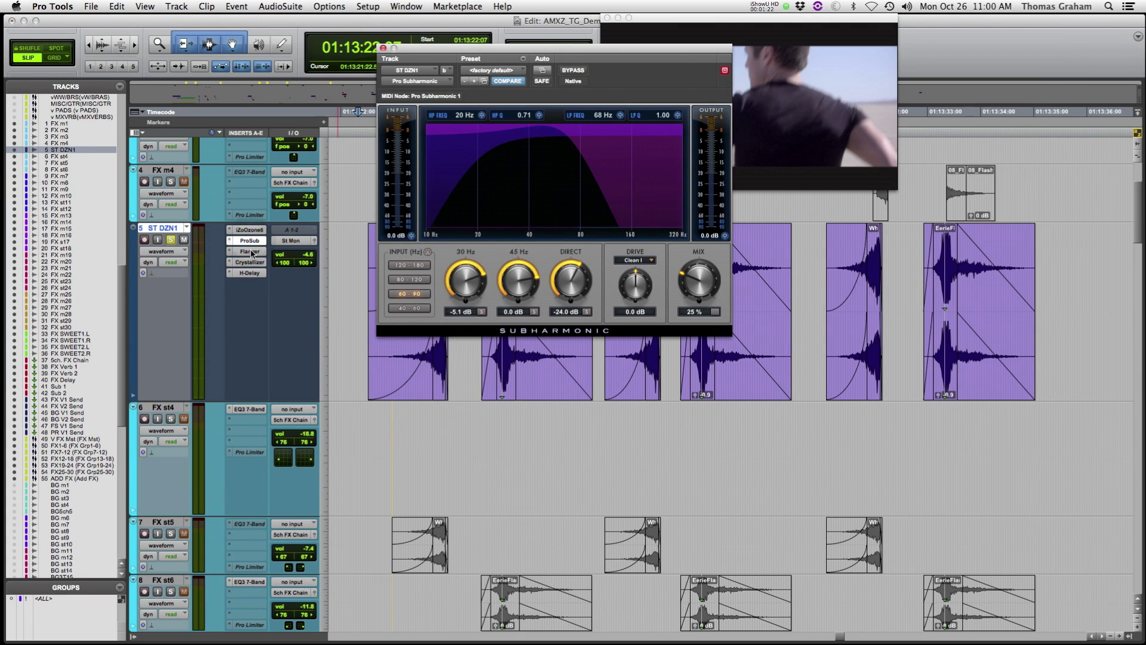
{"action": "left_click", "coordinate": [250, 252]}
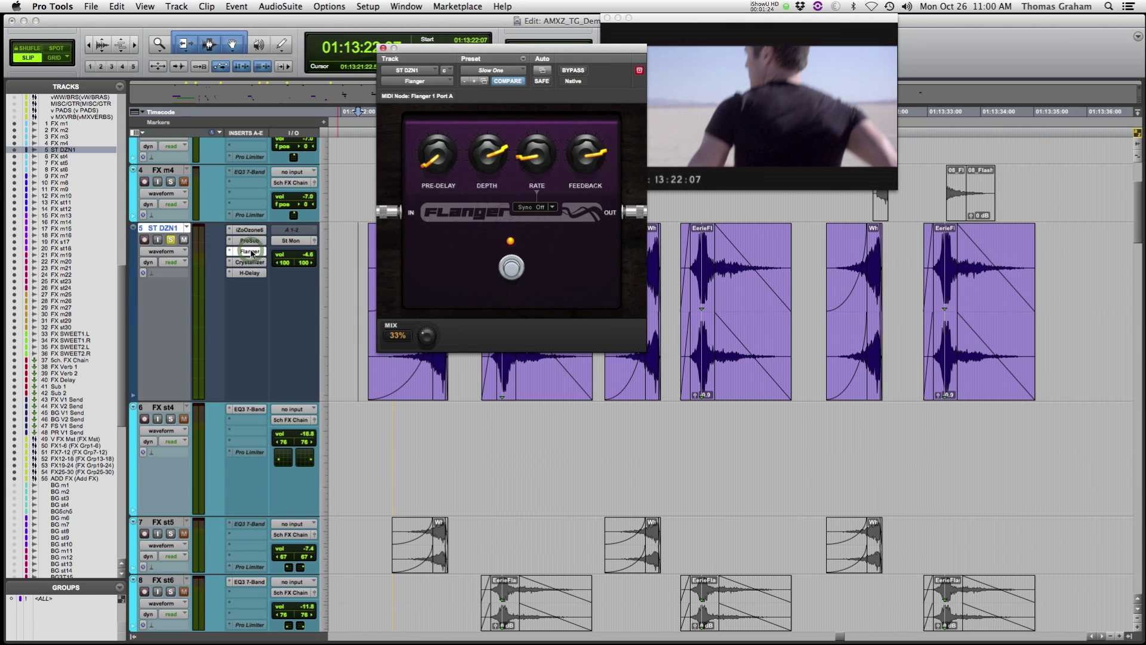
{"action": "left_click", "coordinate": [250, 262]}
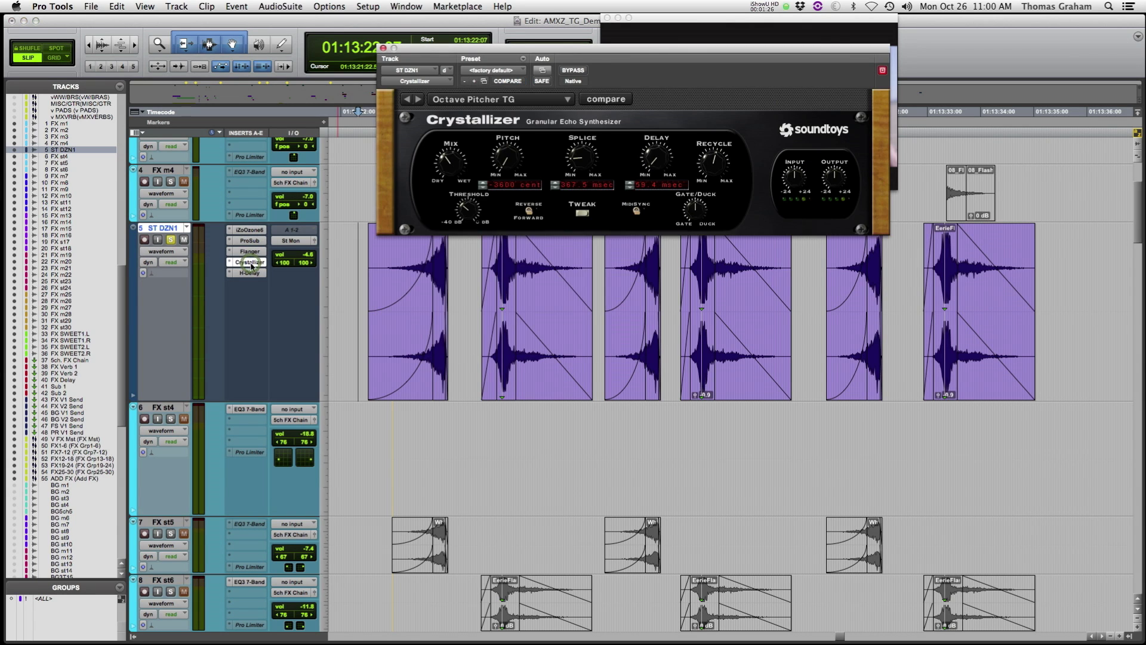
{"action": "left_click", "coordinate": [250, 274]}
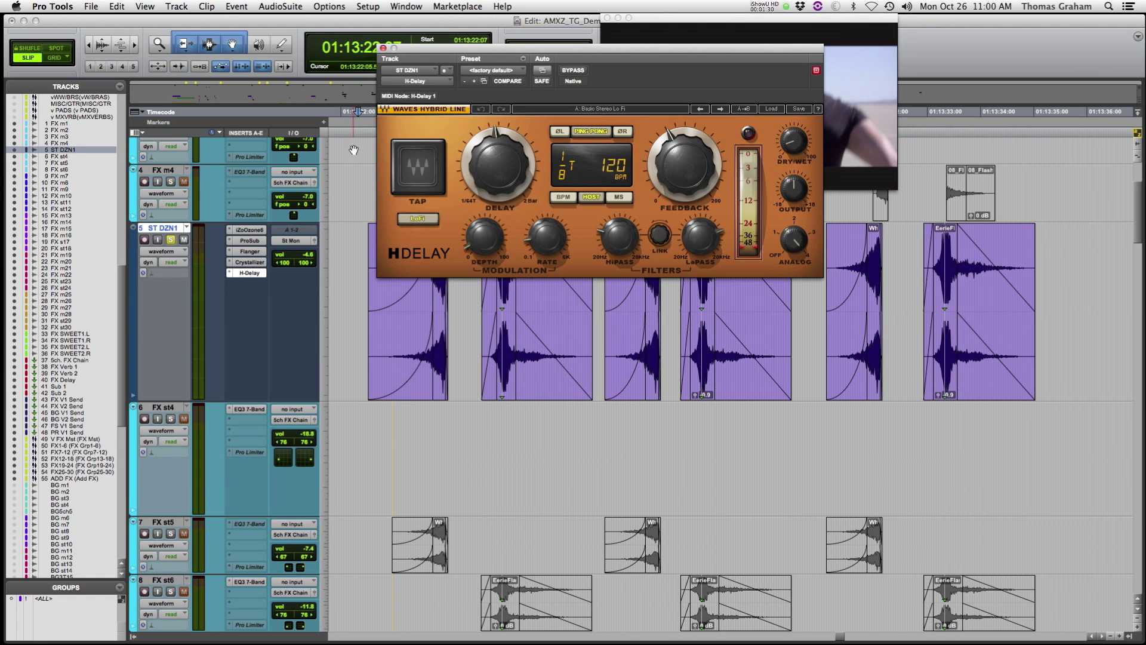
{"action": "left_click", "coordinate": [384, 48]}
{"action": "key", "text": "space"}
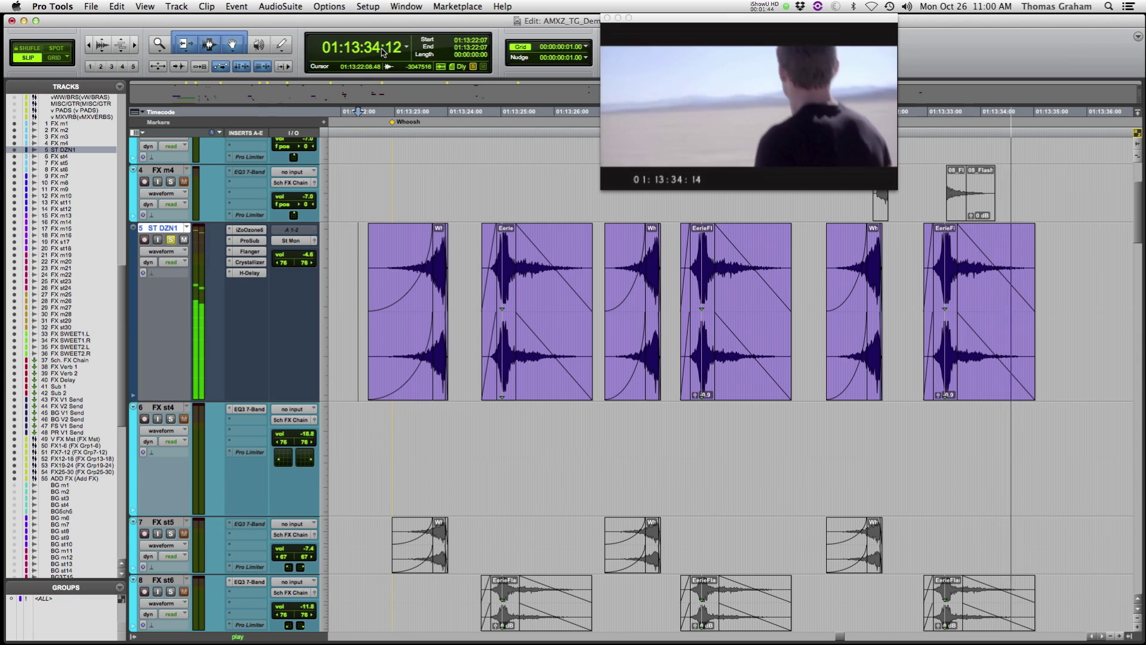
{"action": "key", "text": "space"}
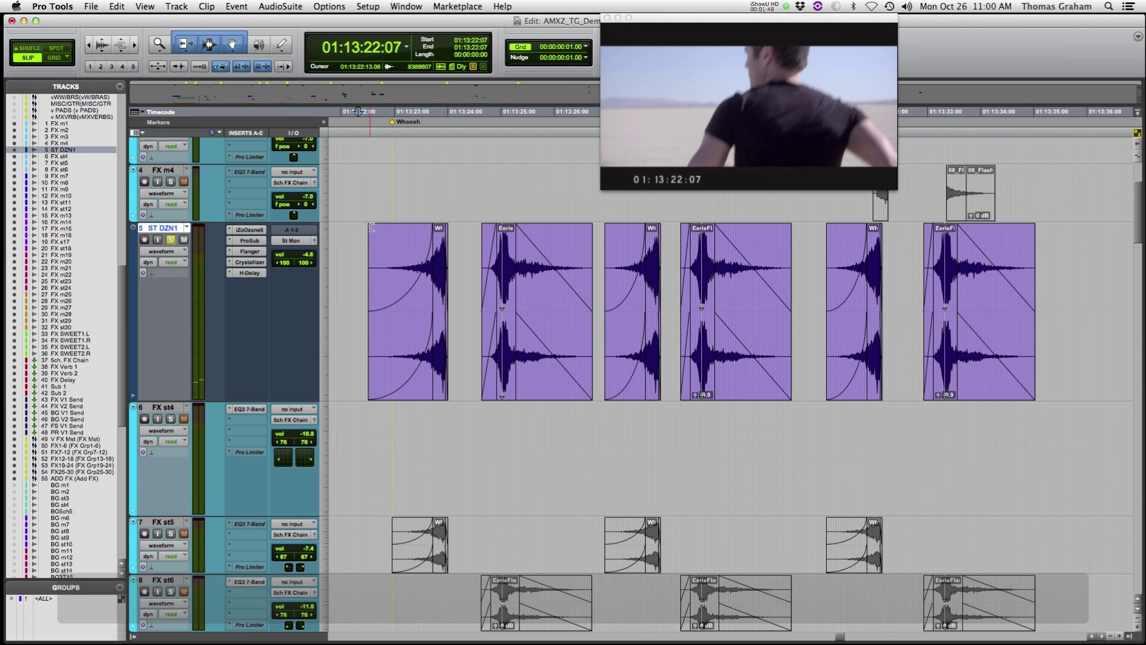
Commit the ST DZN1 whoosh clips (01:13:22:09–01:13:35:02) as Edit Selection, making the source track inactive.
{"action": "left_click_drag", "start_coordinate": [362, 234], "coordinate": [1044, 240]}
{"action": "right_click", "coordinate": [986, 251]}
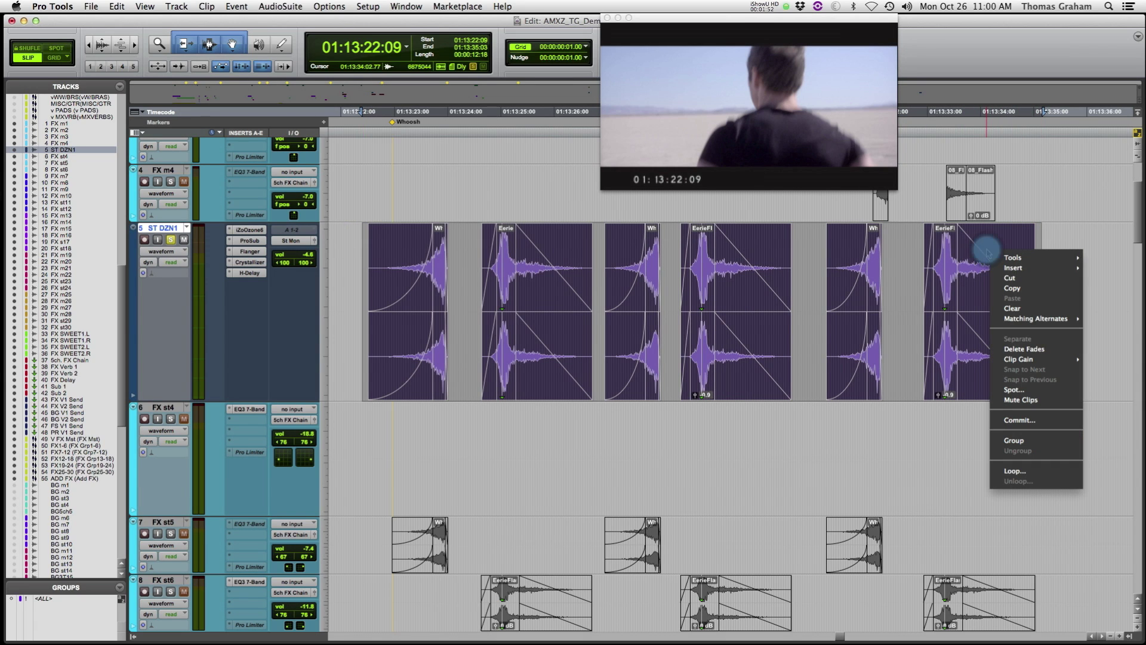
{"action": "left_click", "coordinate": [1018, 418]}
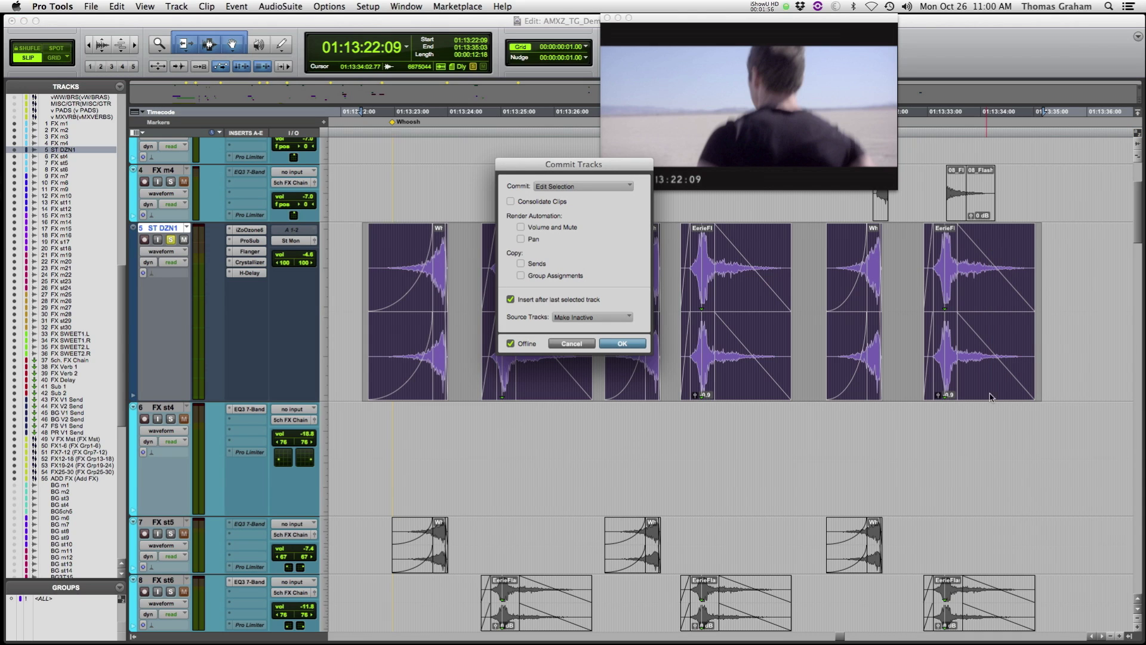
{"action": "left_click", "coordinate": [621, 186]}
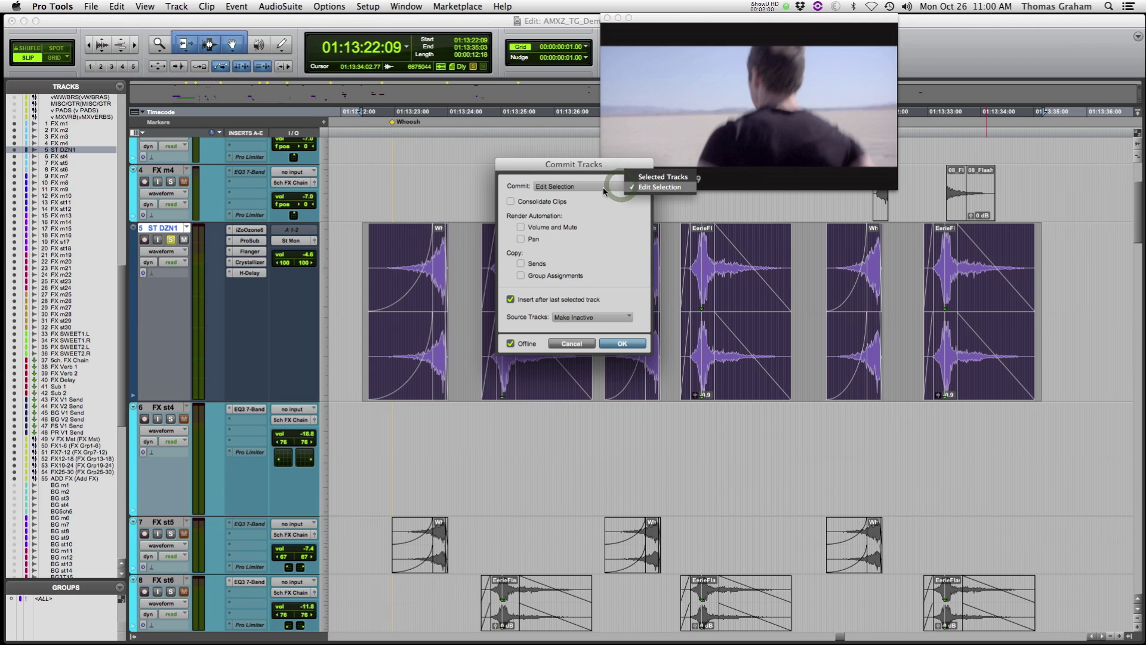
{"action": "left_click", "coordinate": [603, 189]}
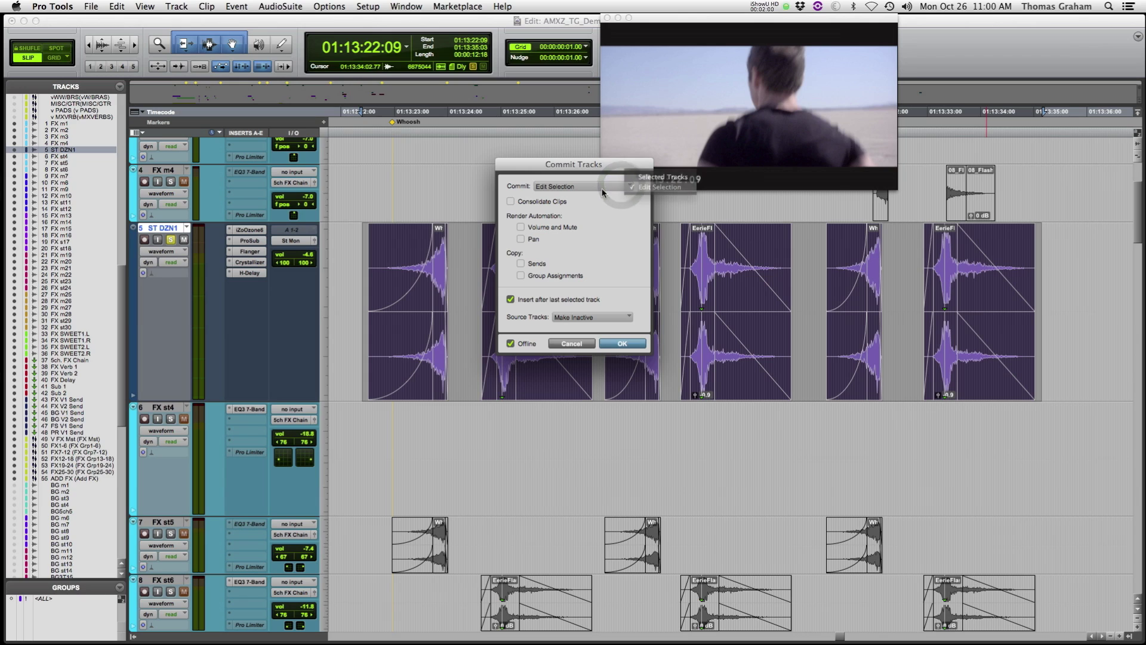
{"action": "left_click", "coordinate": [593, 317]}
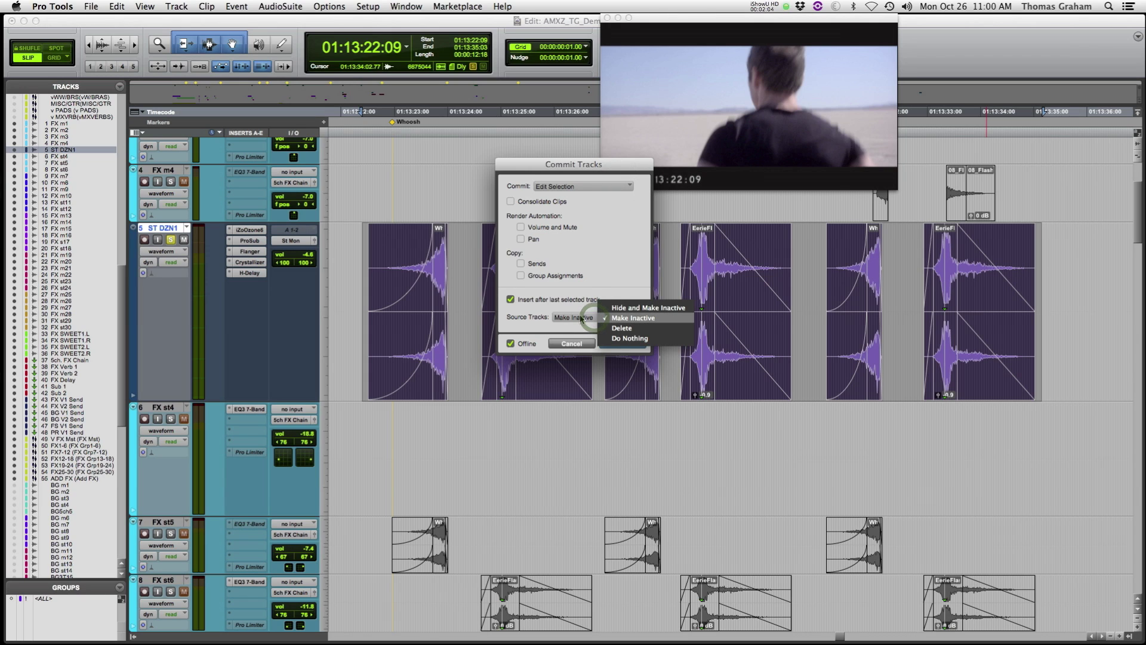
{"action": "left_click", "coordinate": [580, 316]}
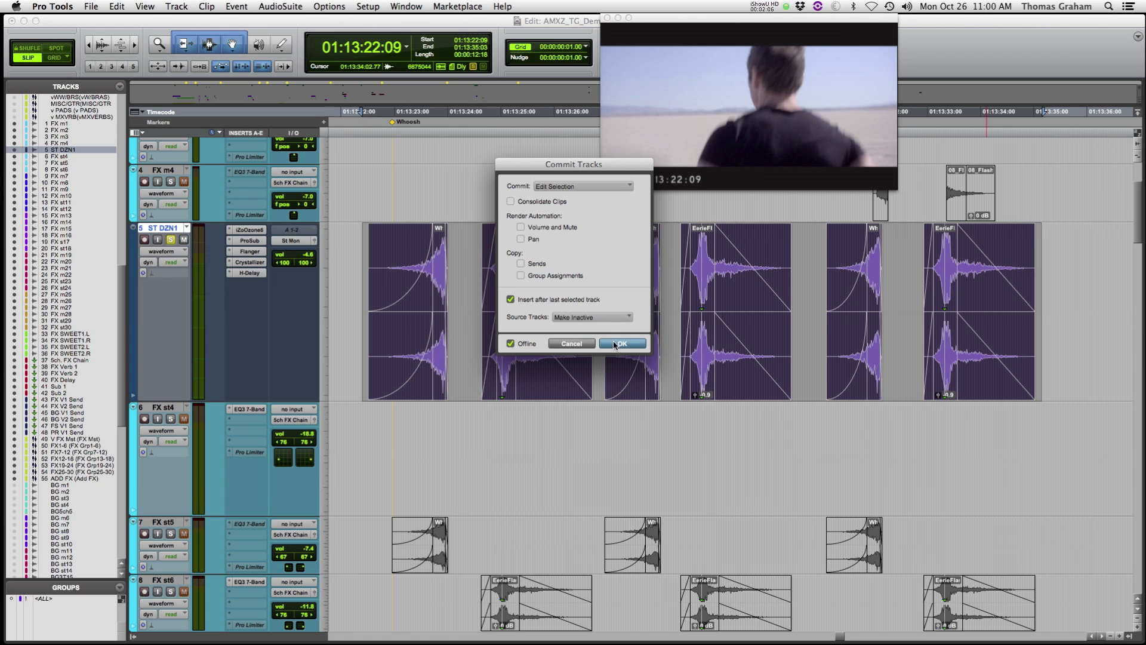
{"action": "left_click", "coordinate": [614, 343]}
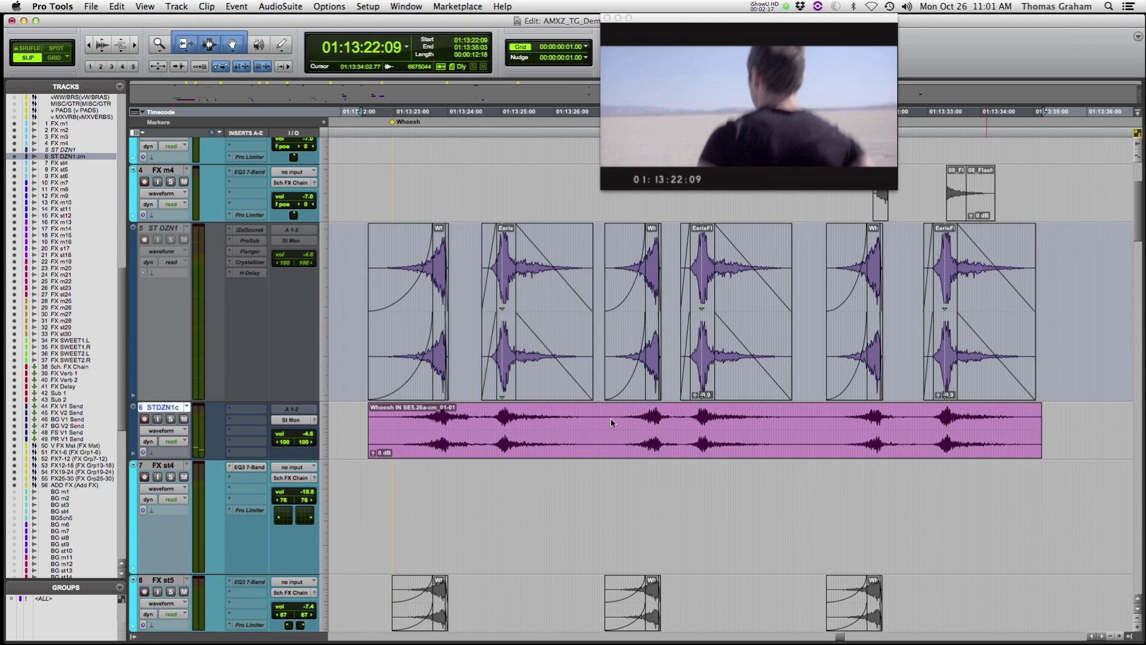
Strip silence at -33 dB from the Whoosh IN clip on STDZN1.cm, splitting it into three clips.
{"action": "left_click", "coordinate": [611, 421]}
{"action": "double_click", "coordinate": [613, 424]}
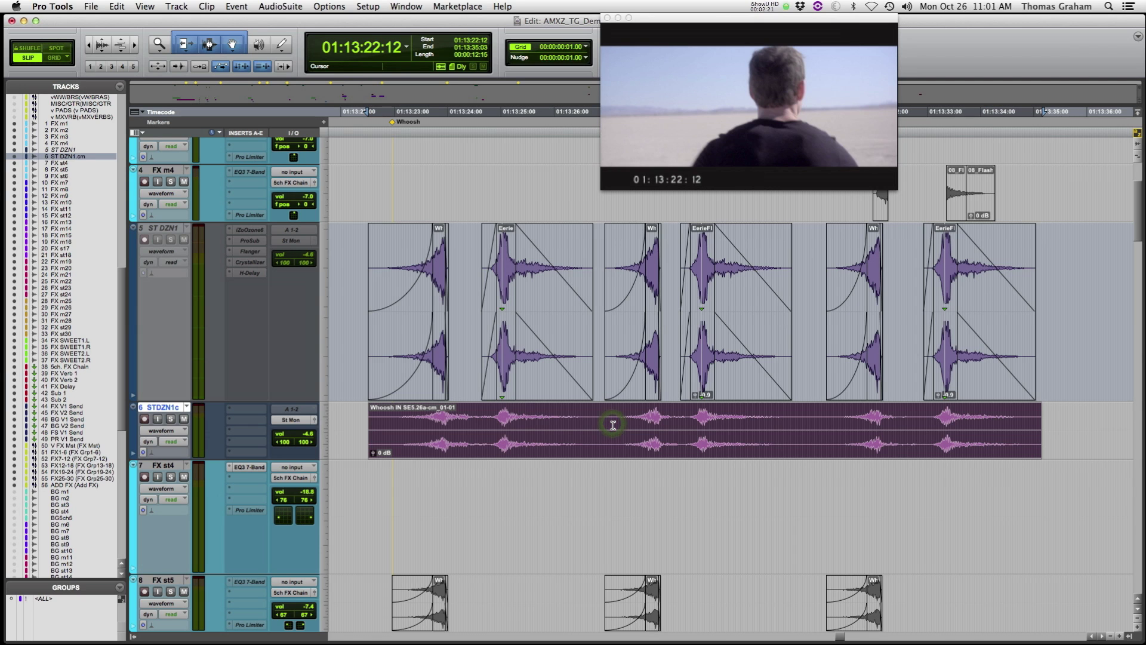
{"action": "key", "text": "super+u"}
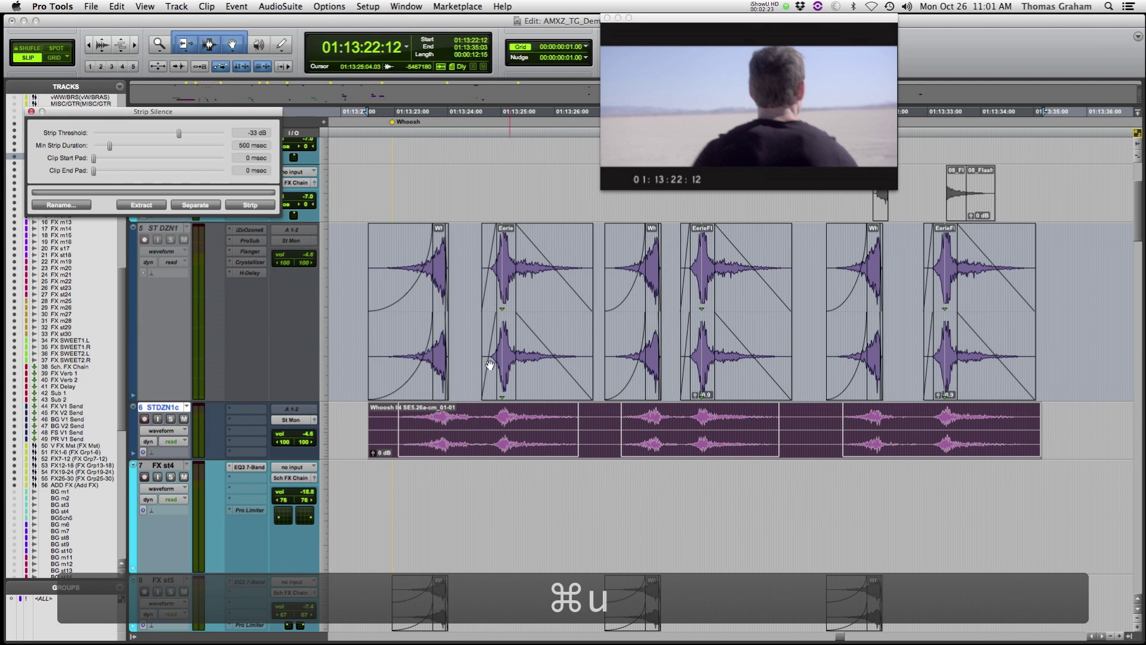
{"action": "left_click", "coordinate": [265, 208]}
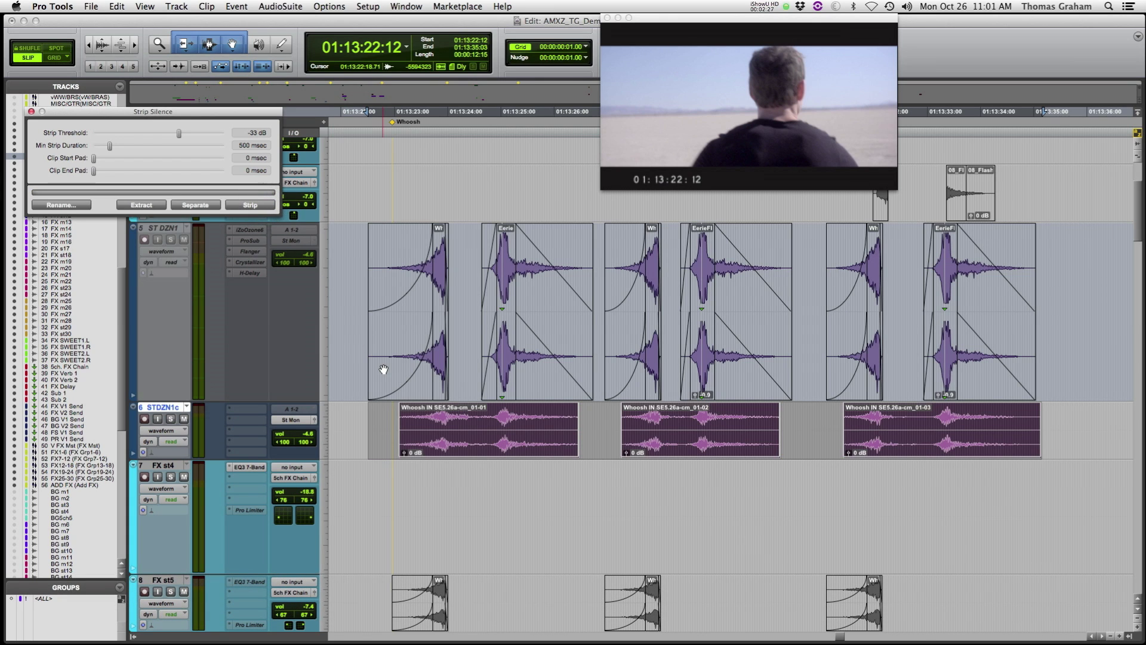
{"action": "key", "text": "super+f"}
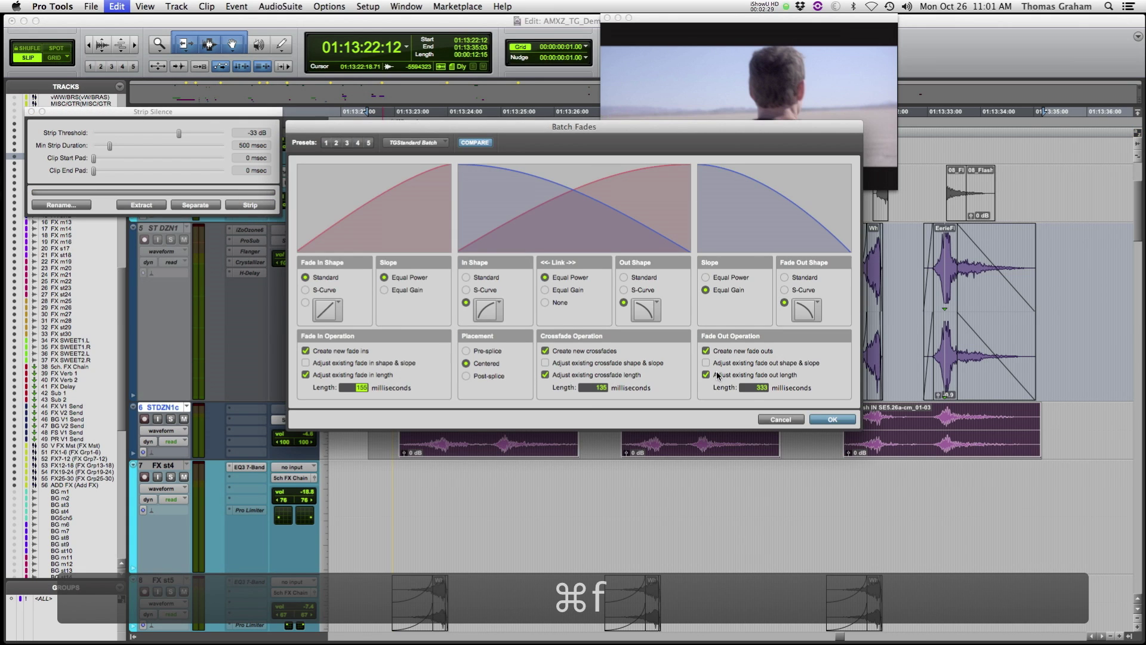
Give the three Whoosh clips 222 ms fade-ins and 350 ms fade-outs, then move them onto FX st4.
{"action": "left_click", "coordinate": [754, 388]}
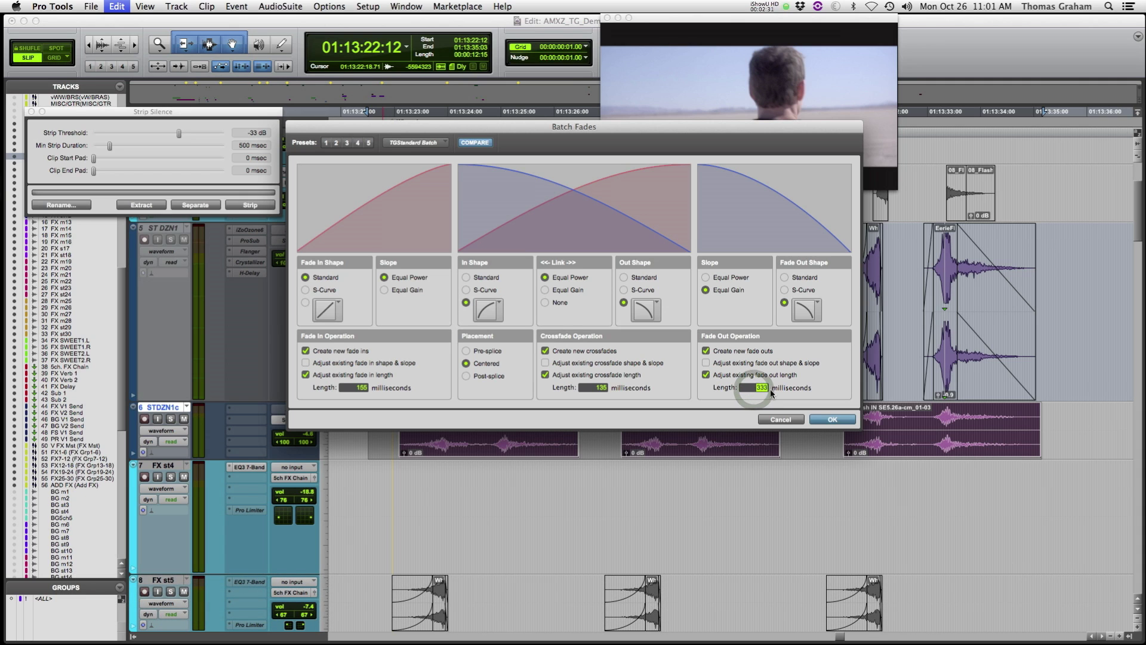
{"action": "type", "text": "350"}
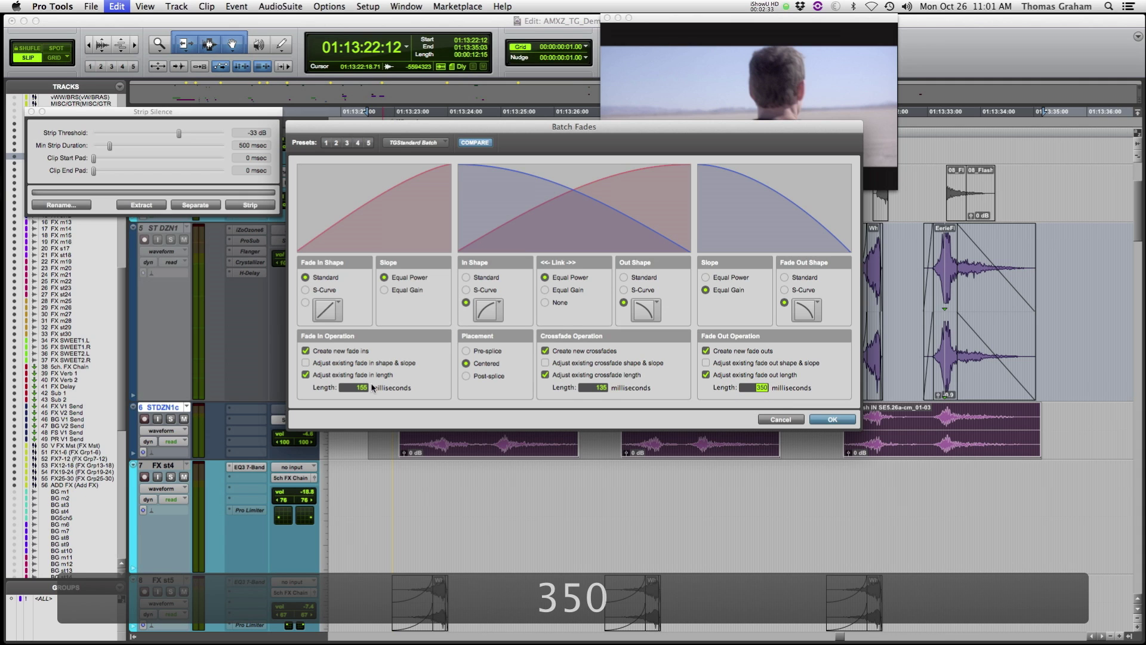
{"action": "type", "text": "22"}
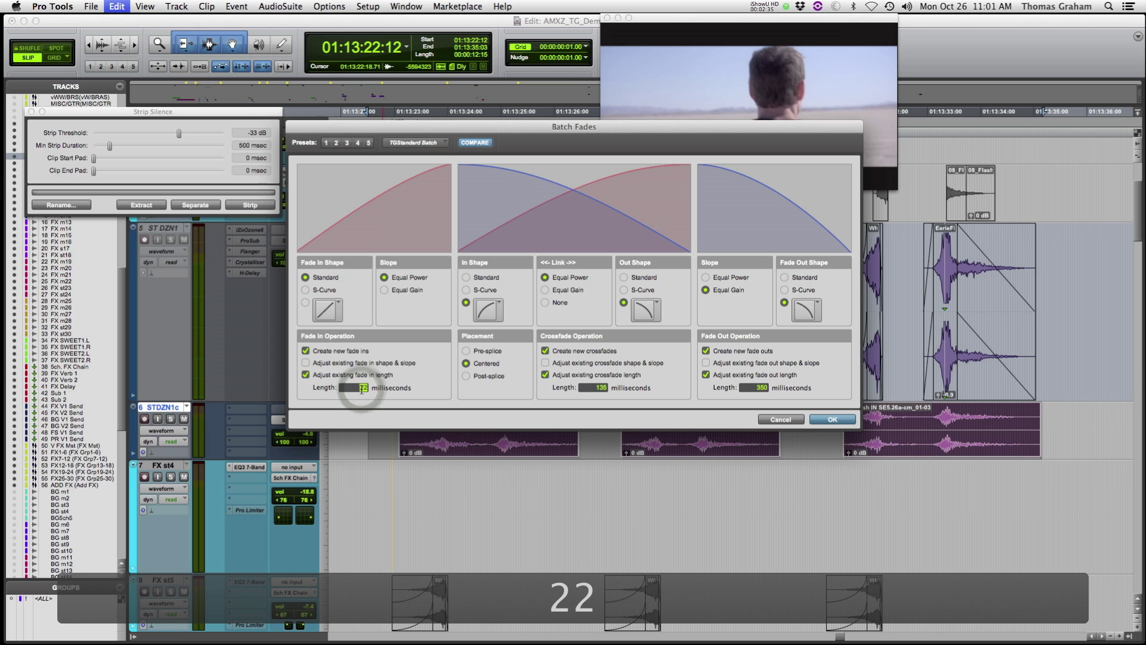
{"action": "type", "text": "2"}
{"action": "key", "text": "Return"}
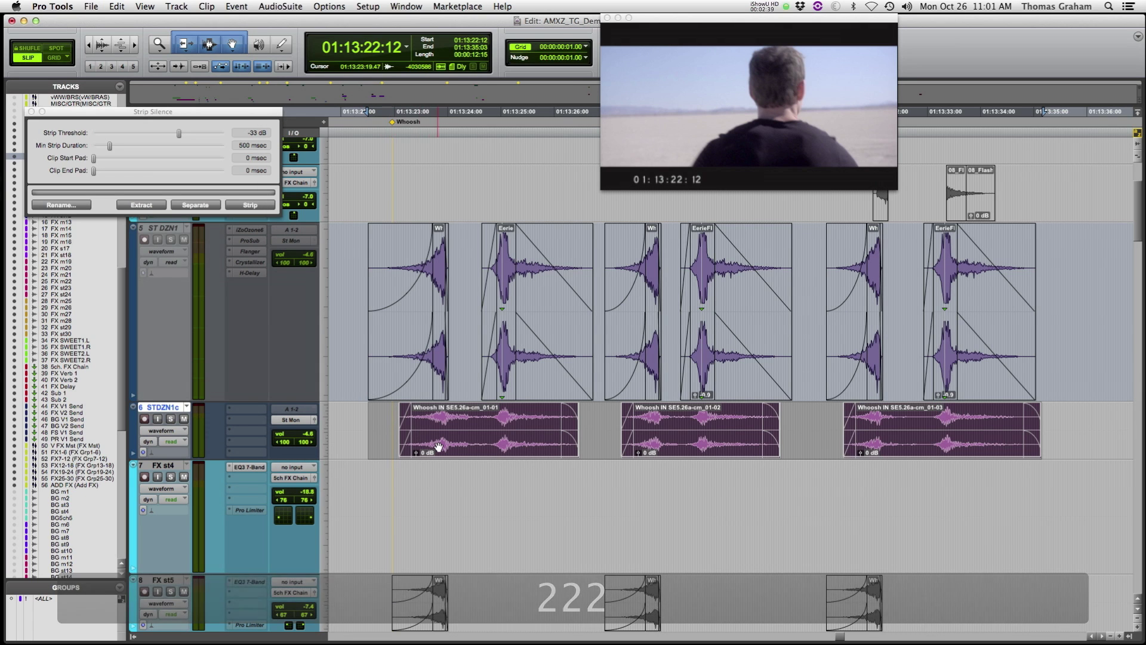
{"action": "left_click_drag", "start_coordinate": [438, 441], "coordinate": [448, 475]}
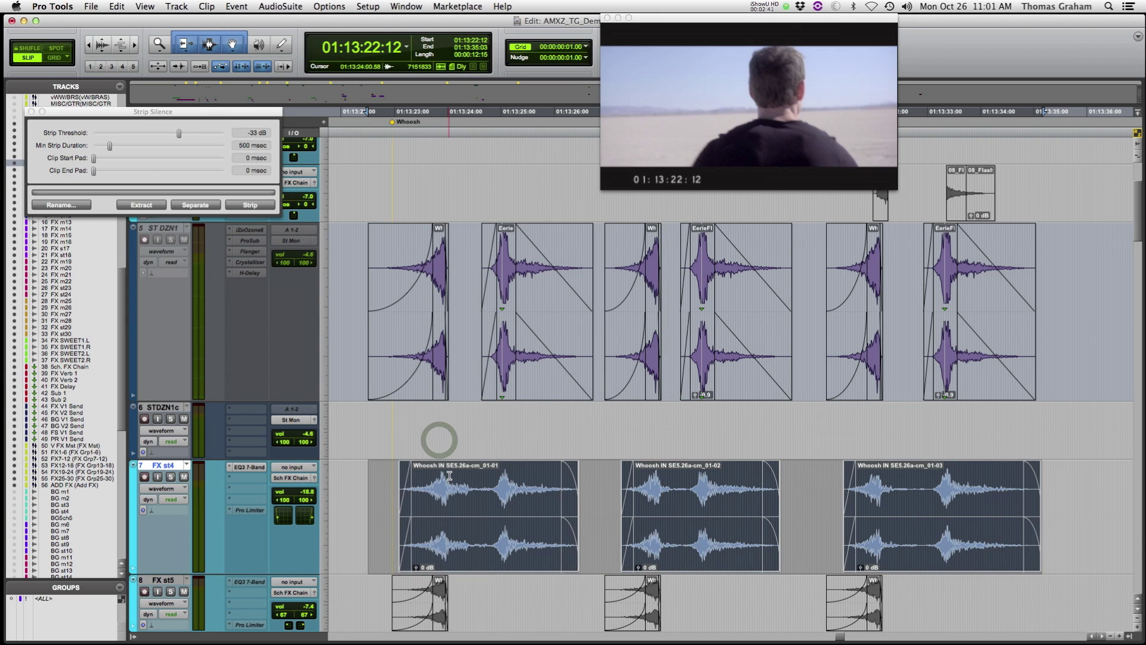
Deselect the Whoosh clips now sitting on track FX st4.
{"action": "left_click", "coordinate": [449, 425]}
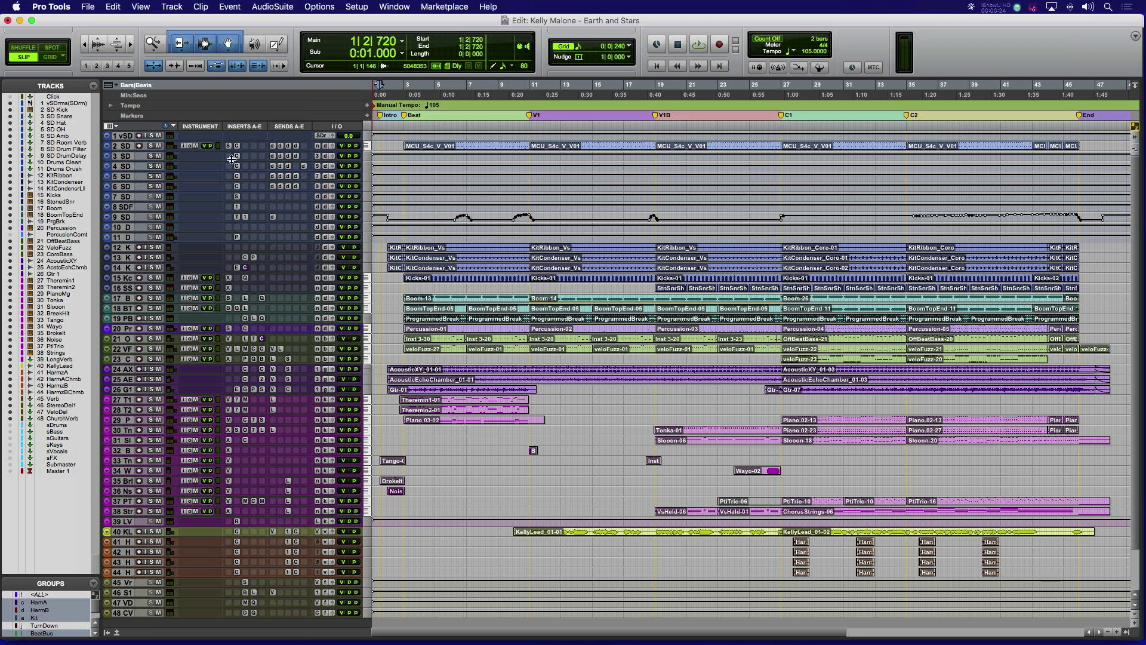
Commit tracks SD Kick through track 48 to new .cm audio tracks, excluding volume, mute and pan automation.
{"action": "left_click", "coordinate": [121, 145]}
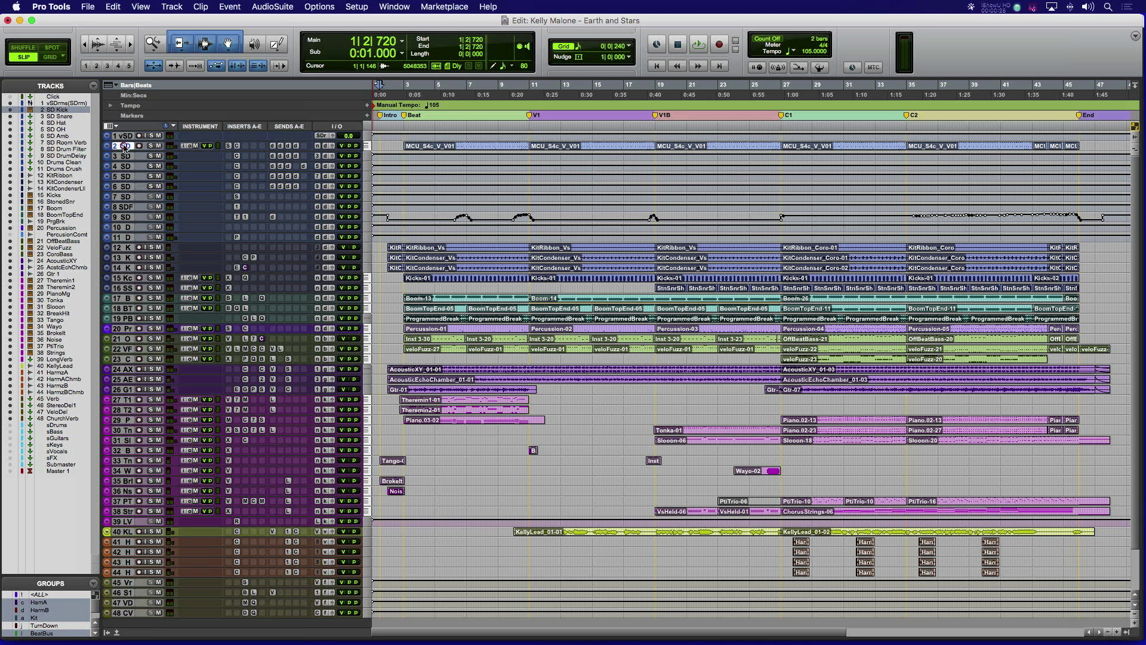
{"action": "left_click", "coordinate": [128, 613], "text": "shift"}
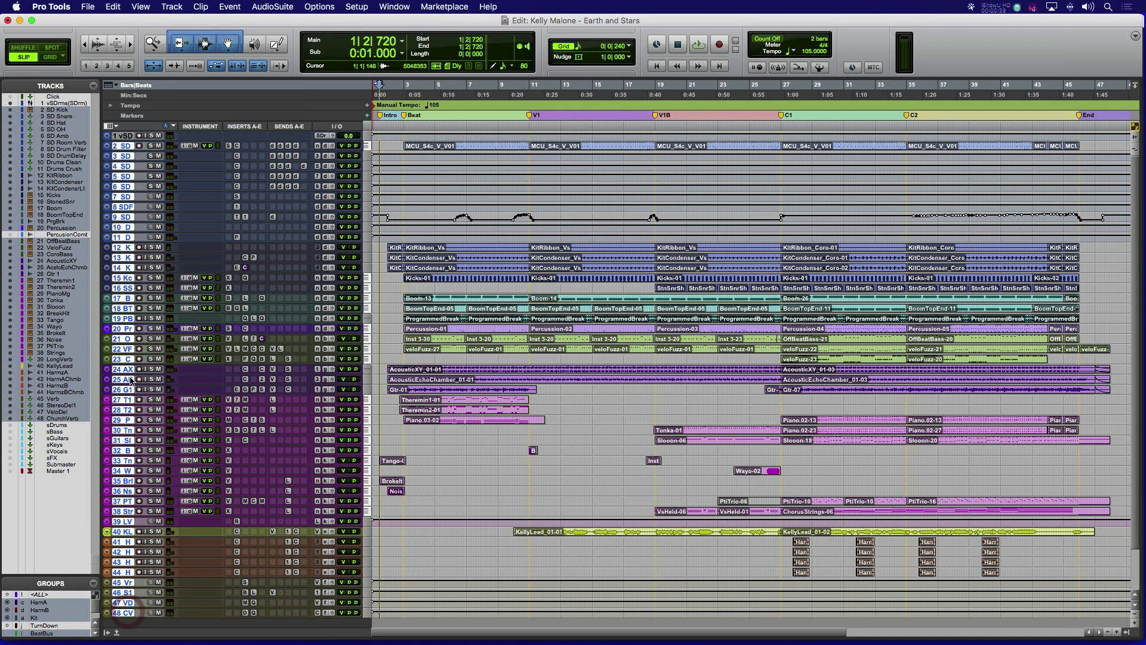
{"action": "key", "text": "alt+shift"}
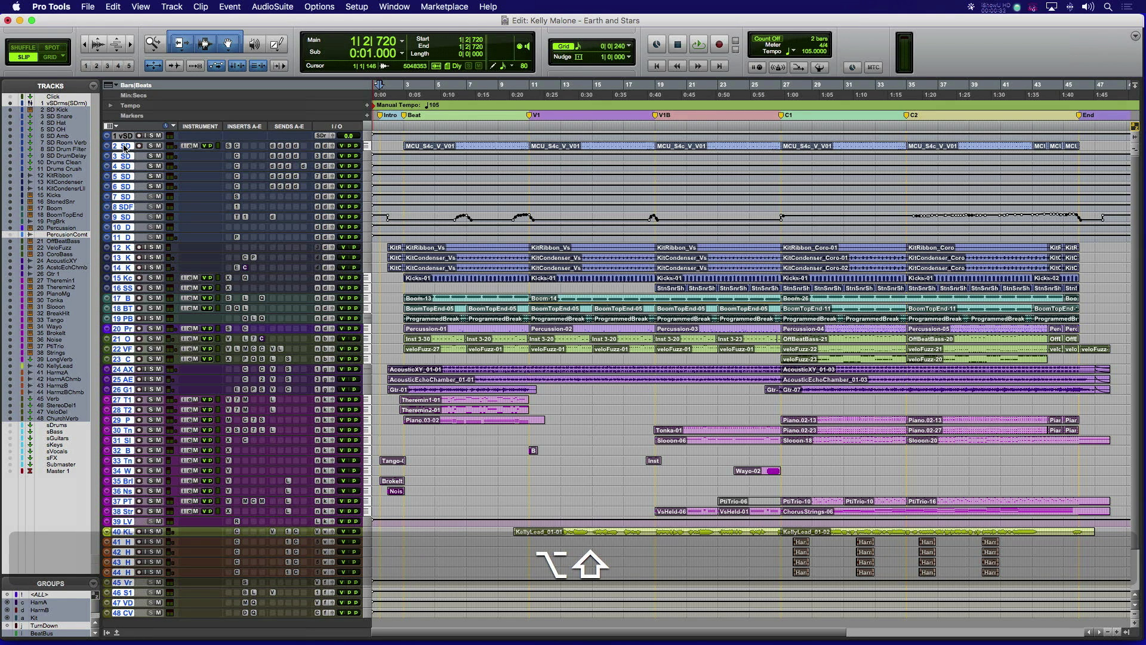
{"action": "right_click", "coordinate": [124, 146]}
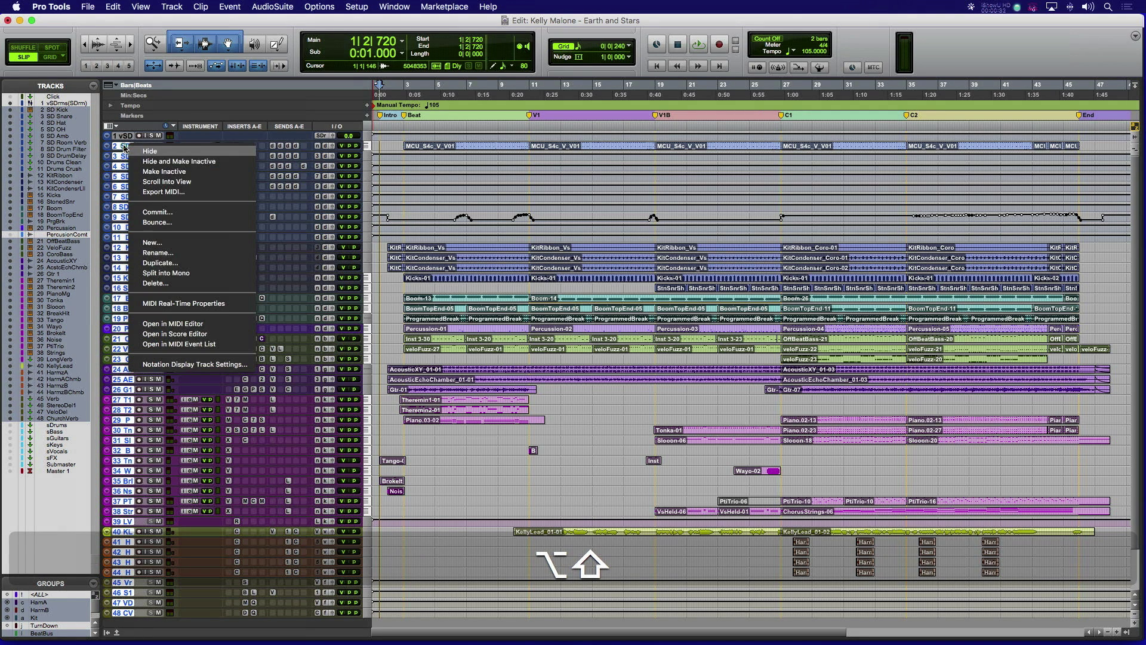
{"action": "left_click", "coordinate": [165, 212]}
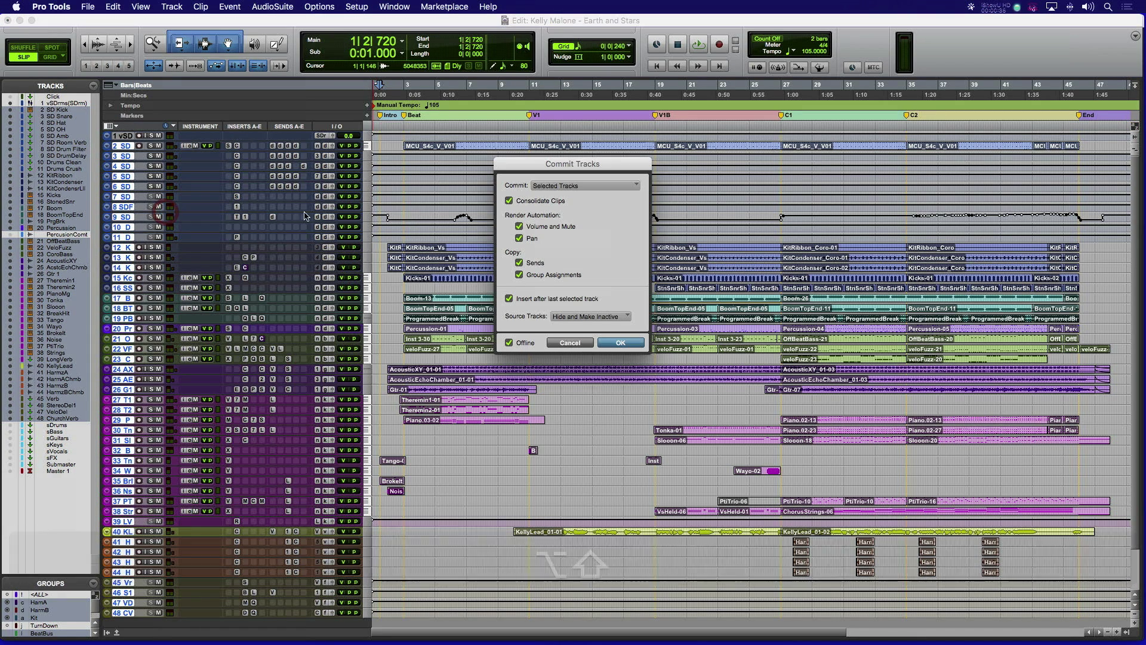
{"action": "left_click", "coordinate": [518, 226]}
{"action": "left_click", "coordinate": [518, 238]}
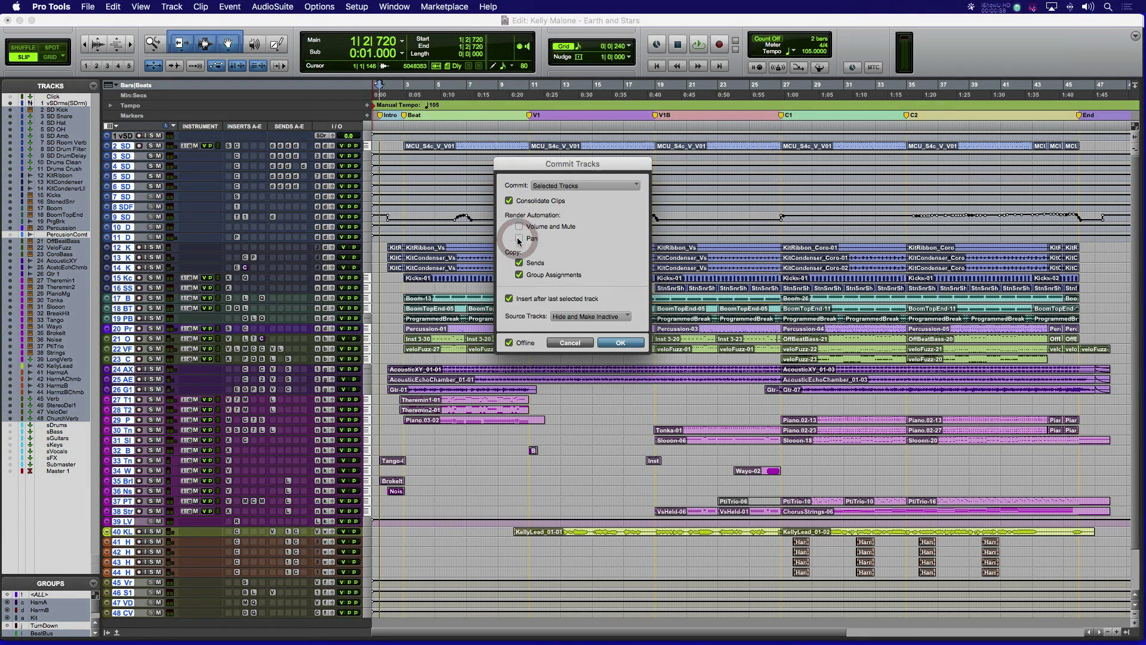
{"action": "left_click", "coordinate": [621, 344]}
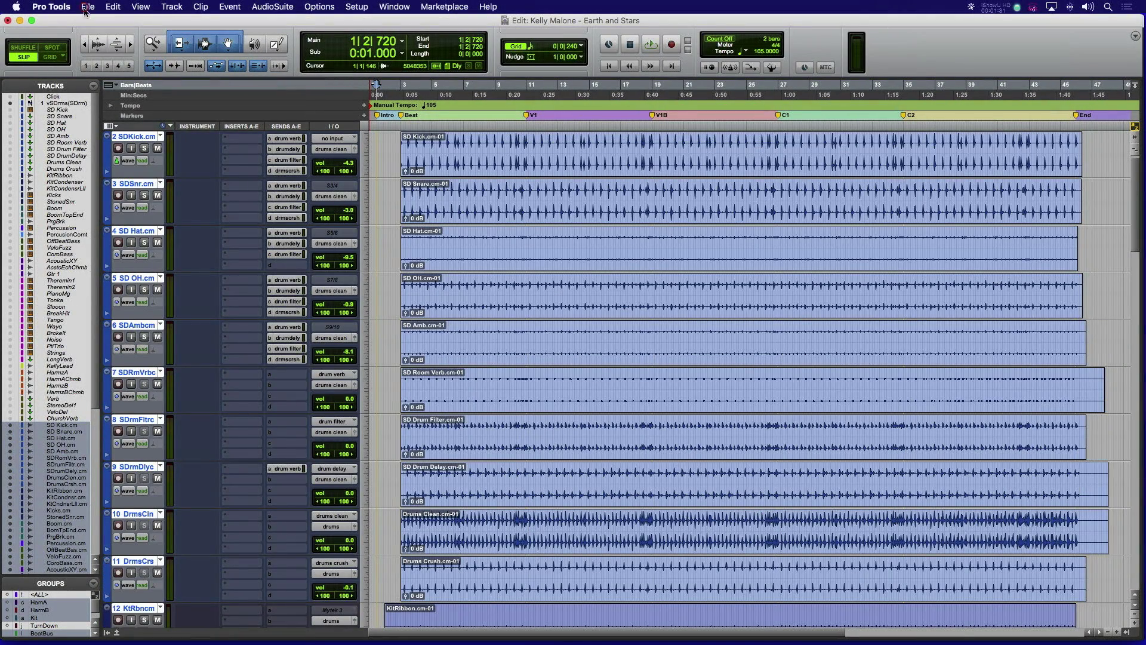
{"action": "left_click", "coordinate": [86, 7]}
Export the selected committed tracks as a new session including their audio files.
{"action": "mouse_move", "coordinate": [105, 174]}
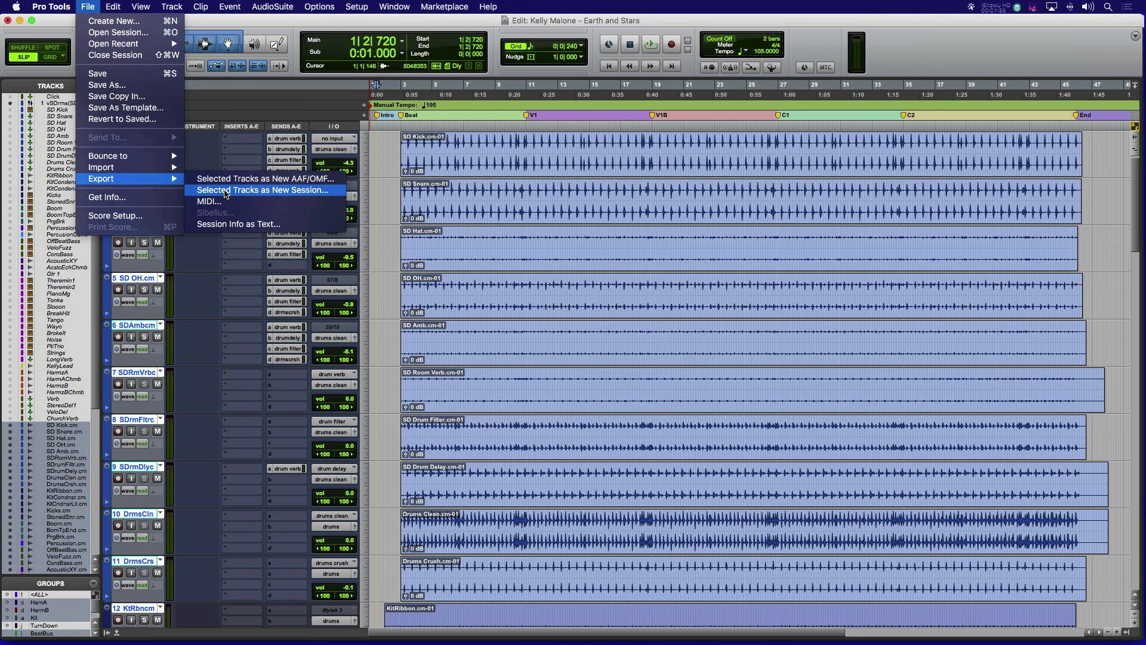
{"action": "left_click", "coordinate": [225, 191]}
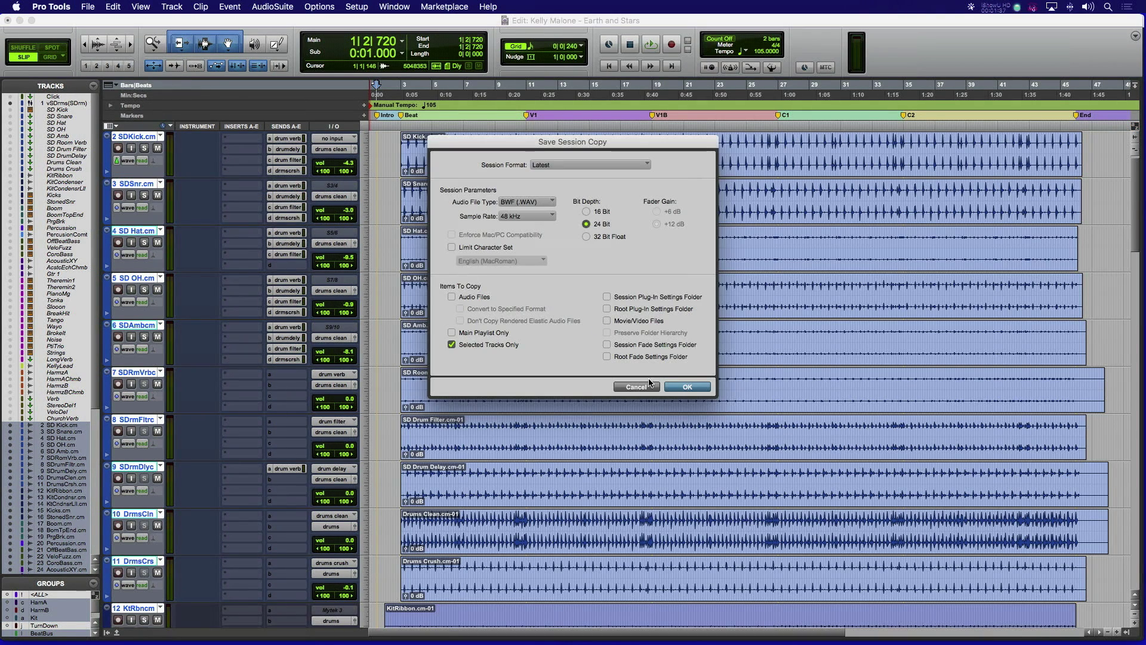
{"action": "left_click", "coordinate": [468, 299]}
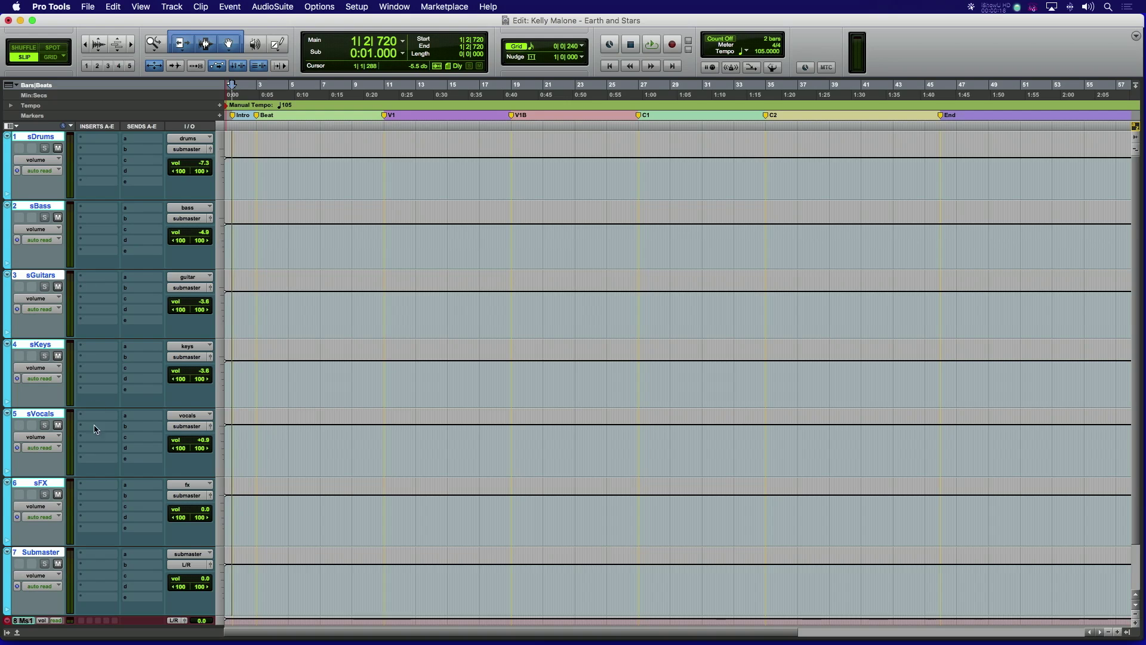
Bounce the seven submaster tracks from sDrums as 48 kHz, 24-bit interleaved WAV stems.
{"action": "right_click", "coordinate": [33, 139]}
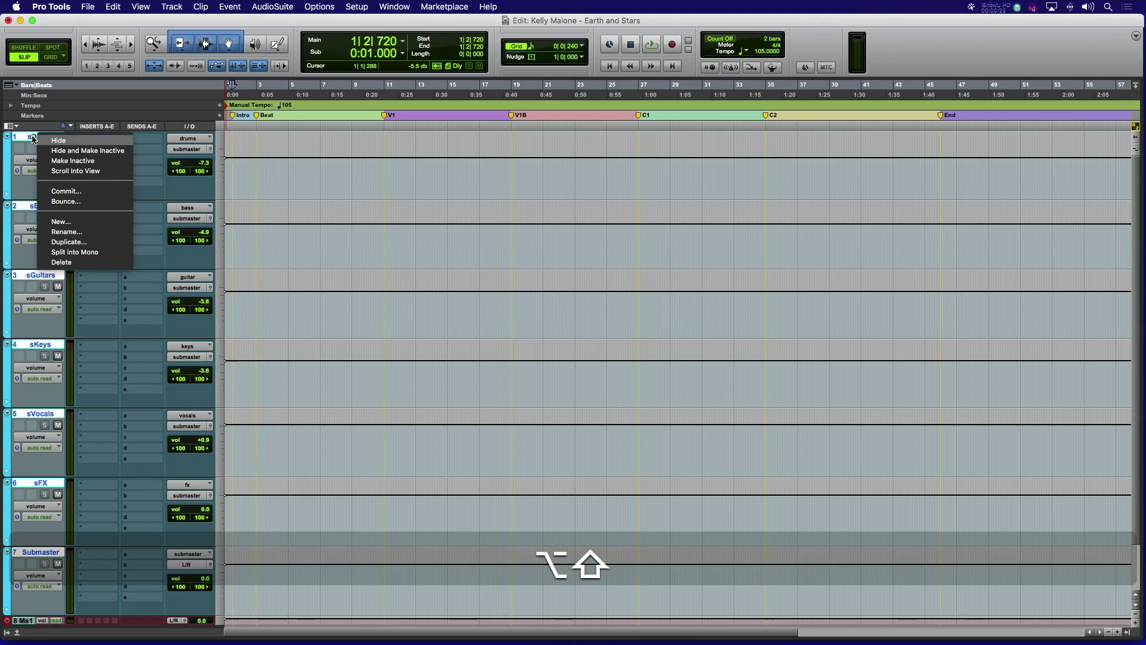
{"action": "left_click", "coordinate": [70, 202], "text": "alt+shift"}
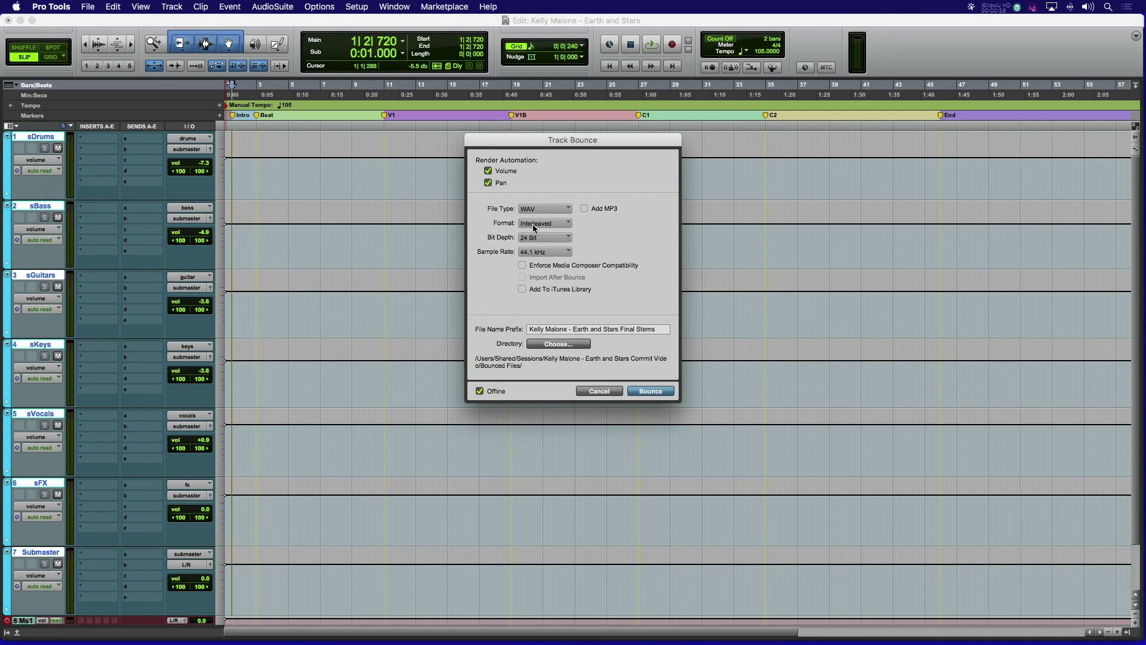
{"action": "left_click", "coordinate": [555, 251]}
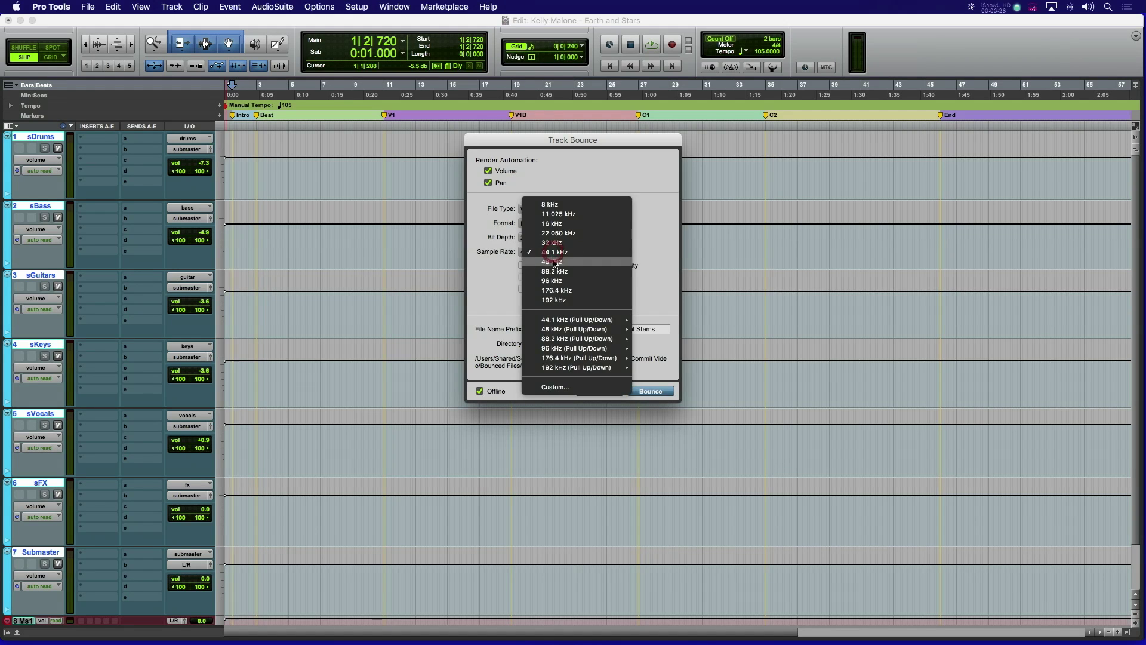
{"action": "left_click", "coordinate": [554, 262]}
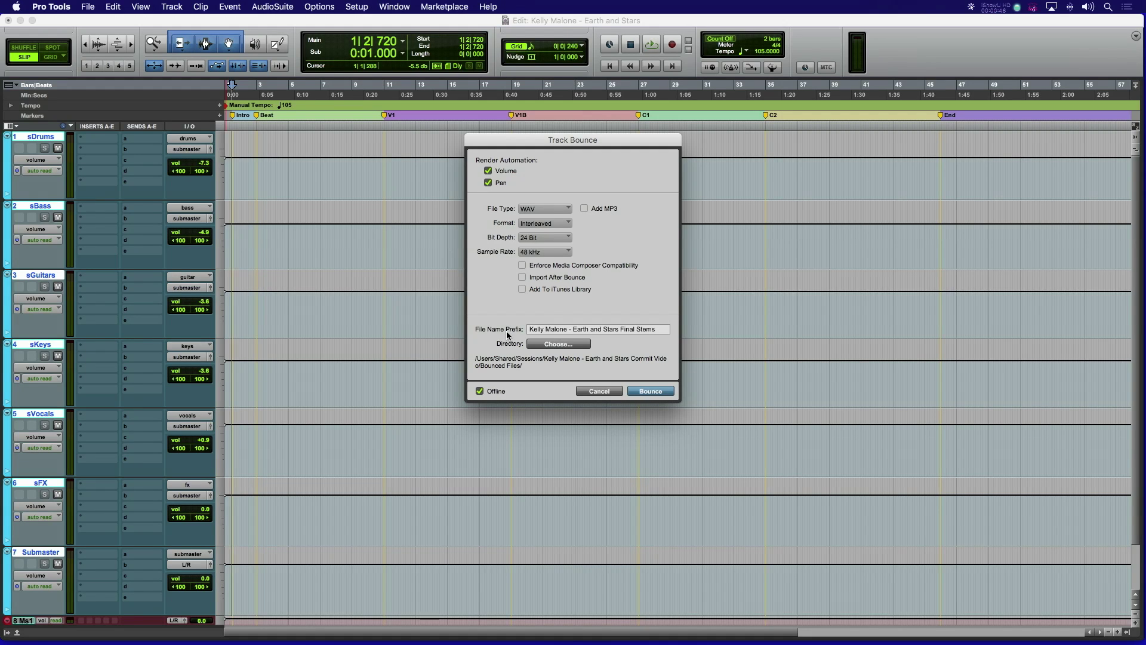
{"action": "left_click", "coordinate": [649, 391]}
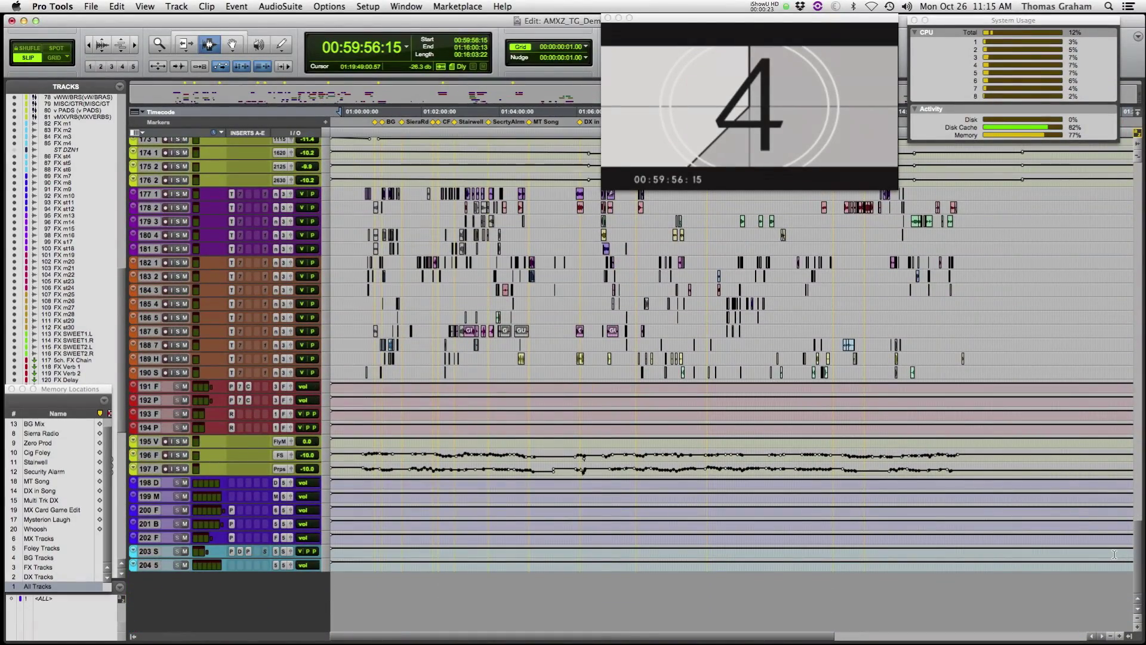
In the mixer, bounce the DX Stem through 5.1 Mon tracks with the file name prefix ending 'TrStems'.
{"action": "key", "text": "super+equal"}
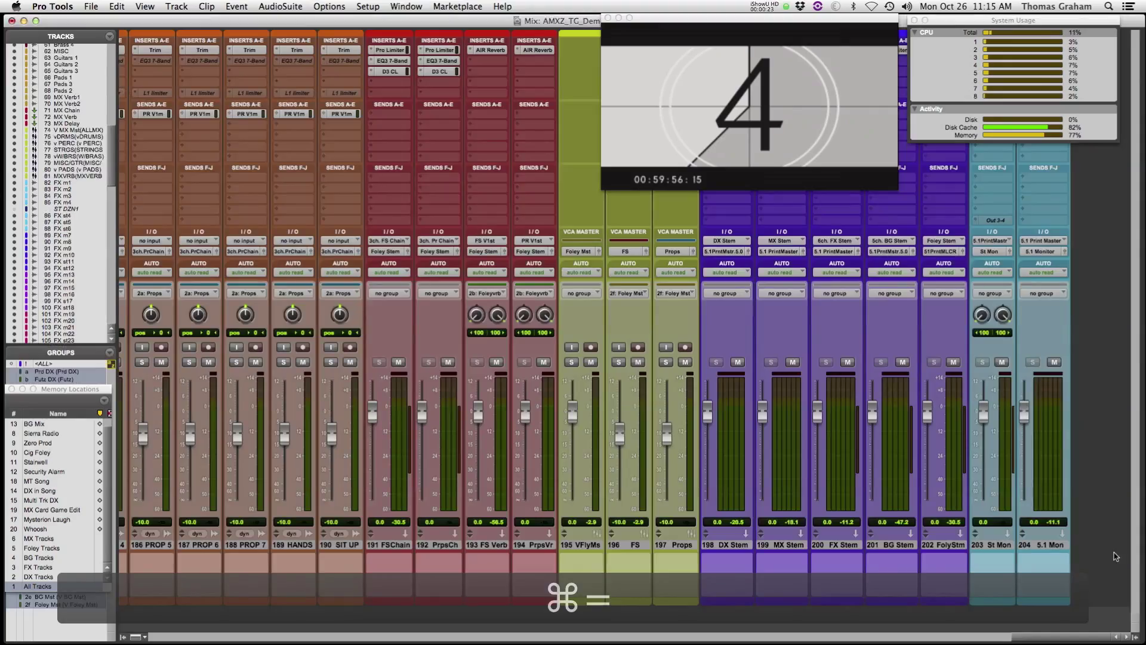
{"action": "left_click", "coordinate": [726, 545]}
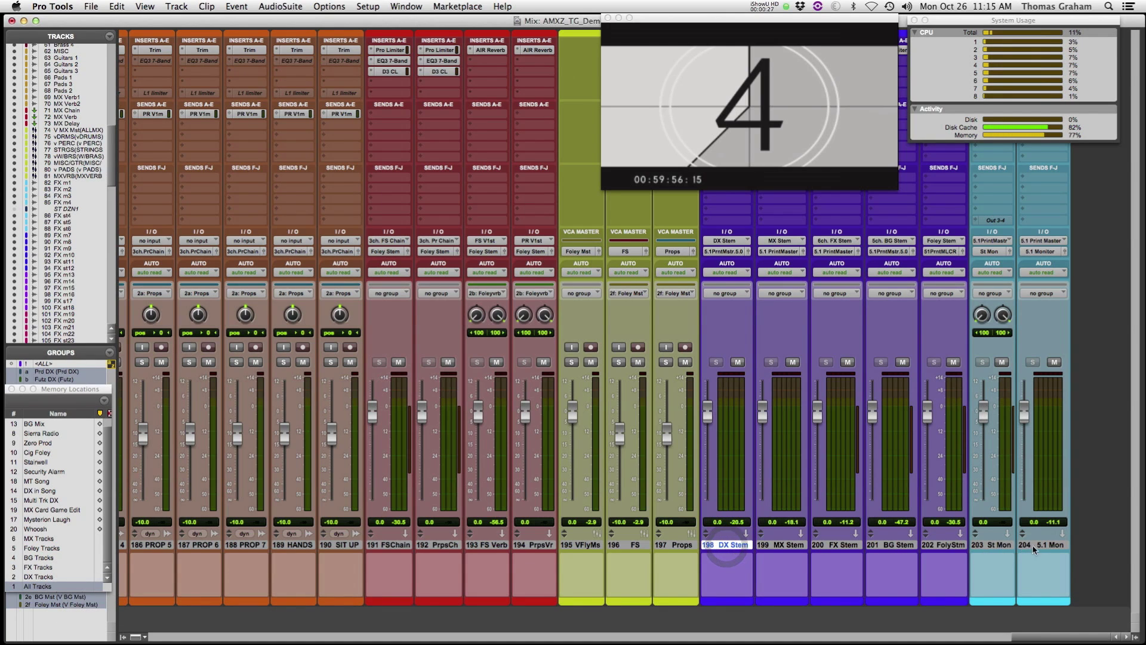
{"action": "left_click", "coordinate": [1033, 545], "text": "shift"}
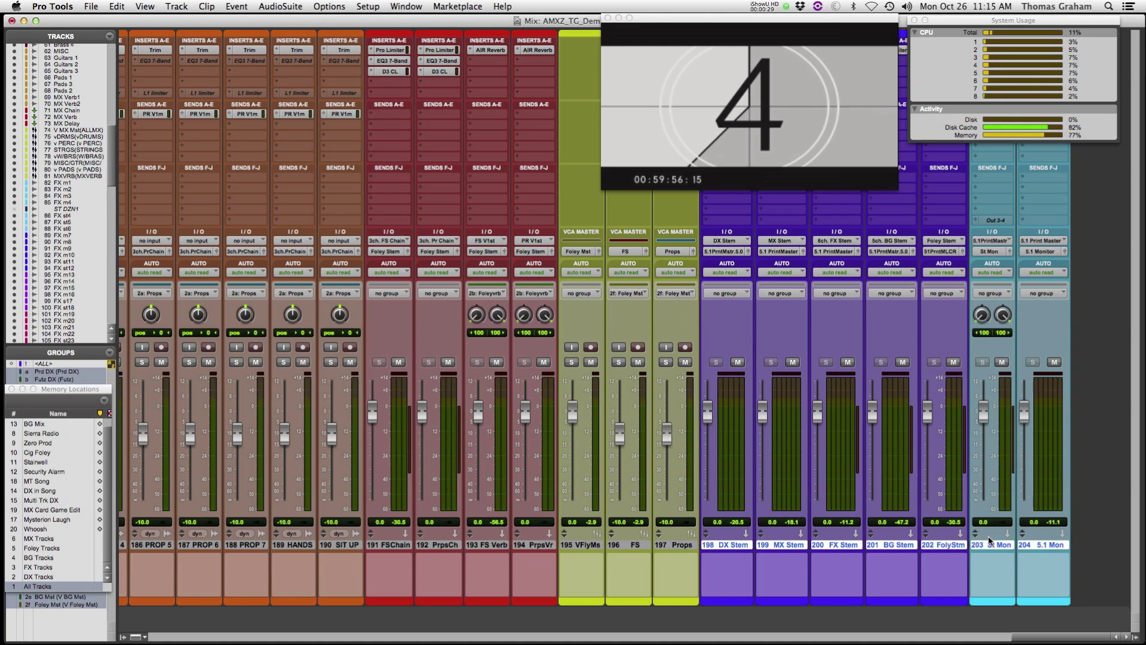
{"action": "right_click", "coordinate": [959, 547]}
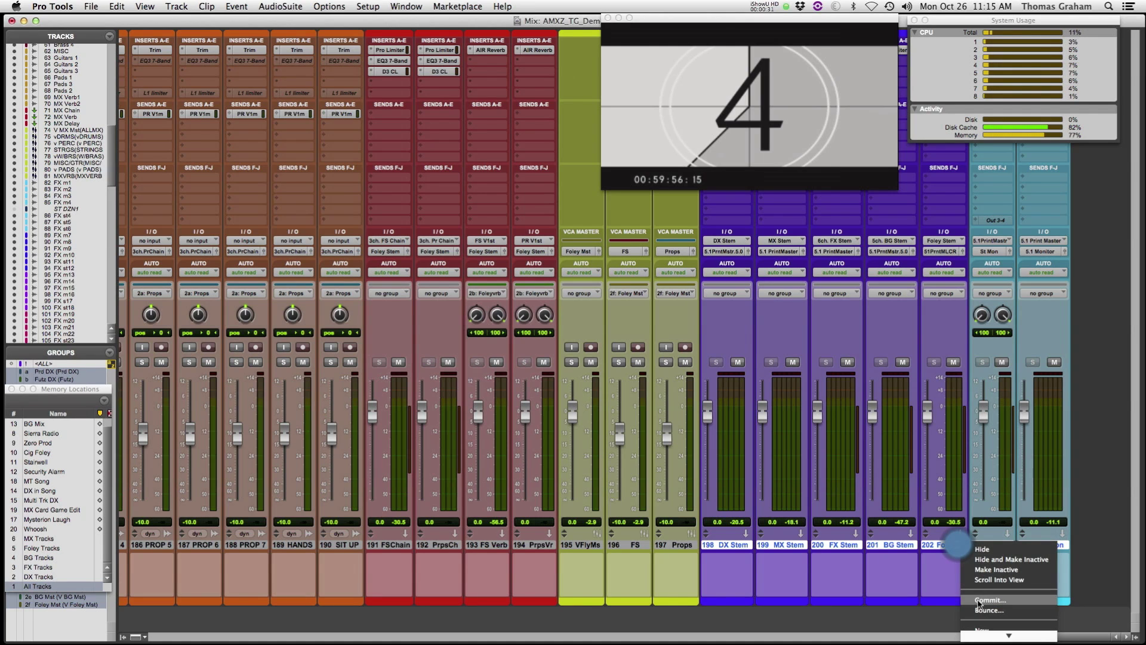
{"action": "left_click", "coordinate": [1003, 611]}
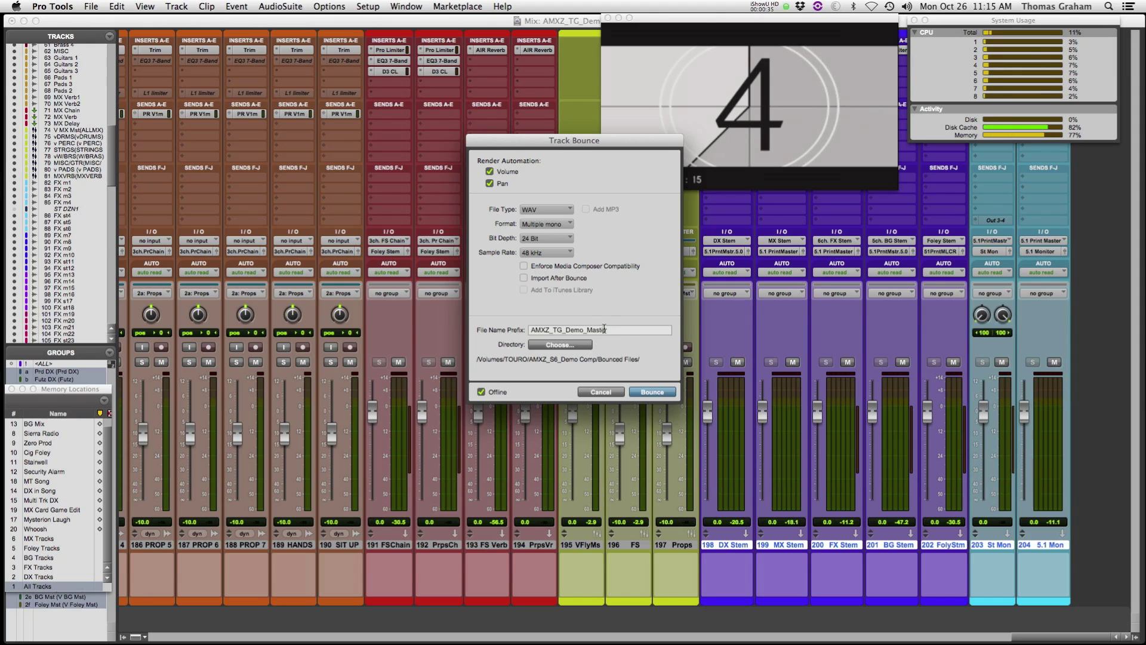
{"action": "left_click_drag", "start_coordinate": [604, 329], "coordinate": [555, 330]}
{"action": "type", "text": "Tr"}
{"action": "type", "text": "Stems"}
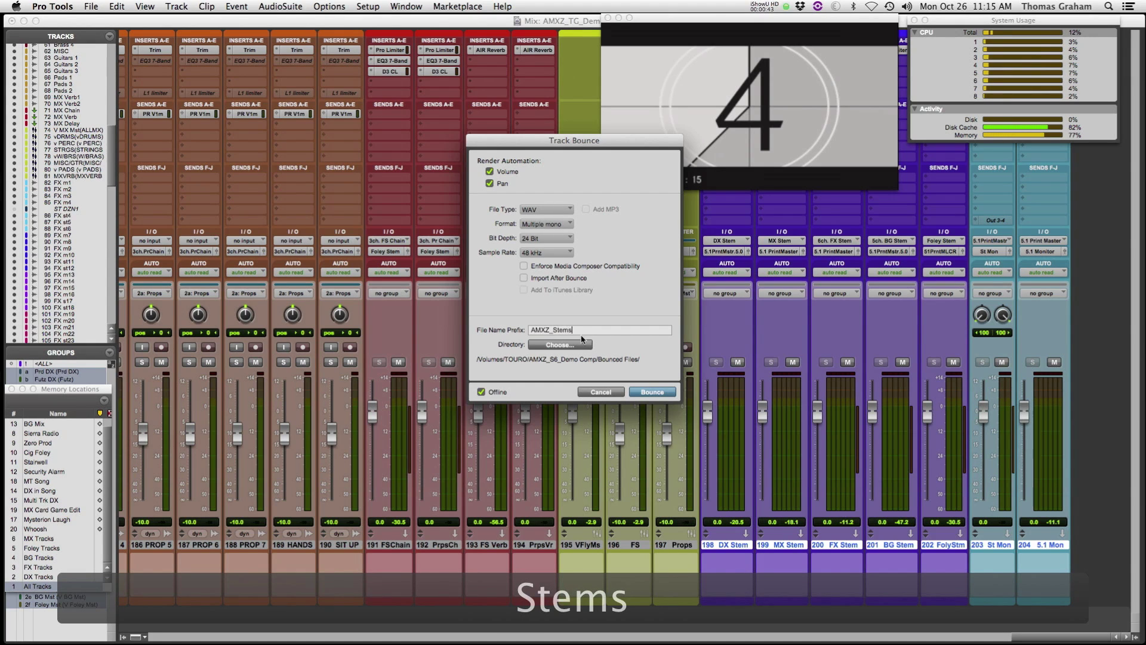
{"action": "left_click", "coordinate": [646, 393]}
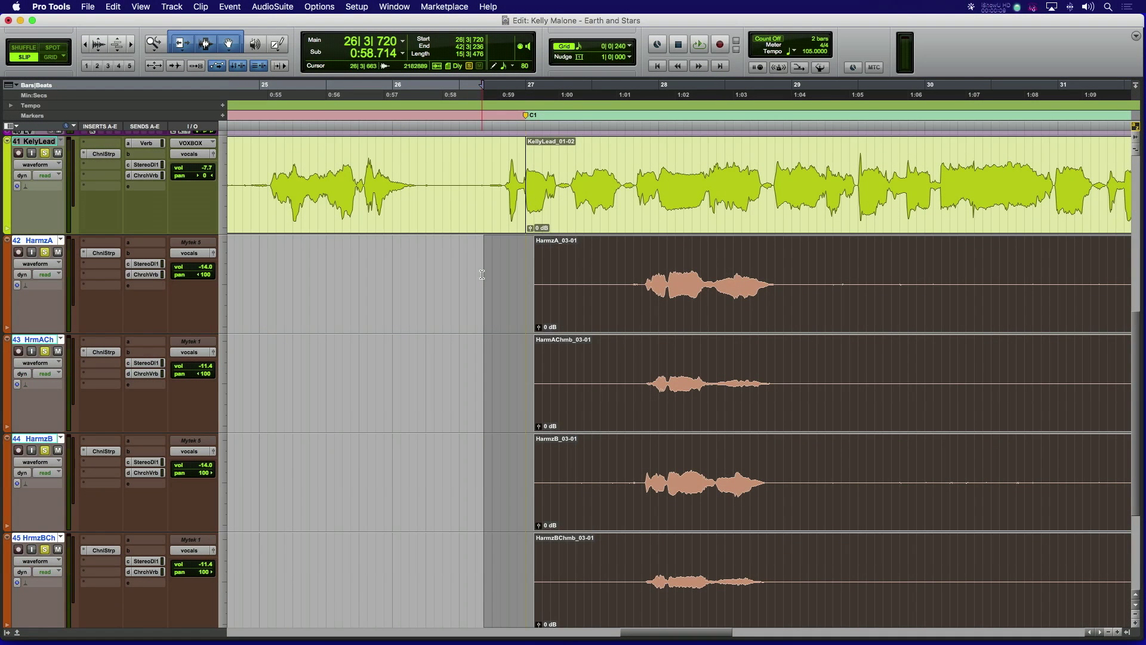
Audition with KelyLead soloed, then slide the HarmzA, HrmACh, HarmzB and HrmzBCh clips slightly earlier.
{"action": "key", "text": "space"}
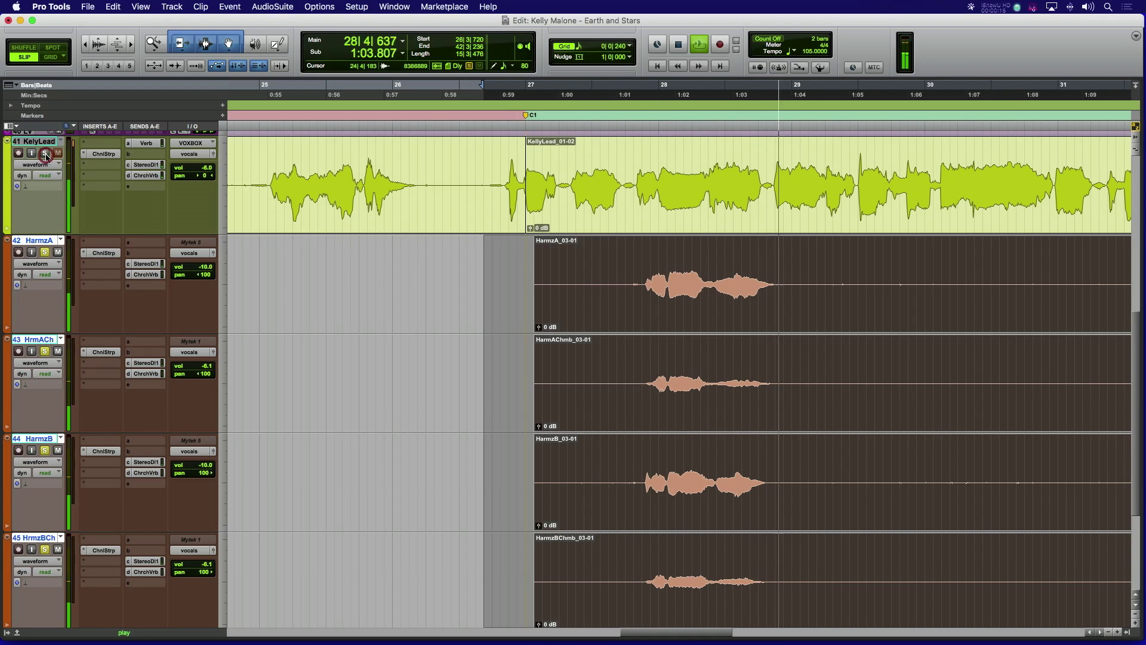
{"action": "left_click", "coordinate": [46, 153]}
{"action": "key", "text": "space"}
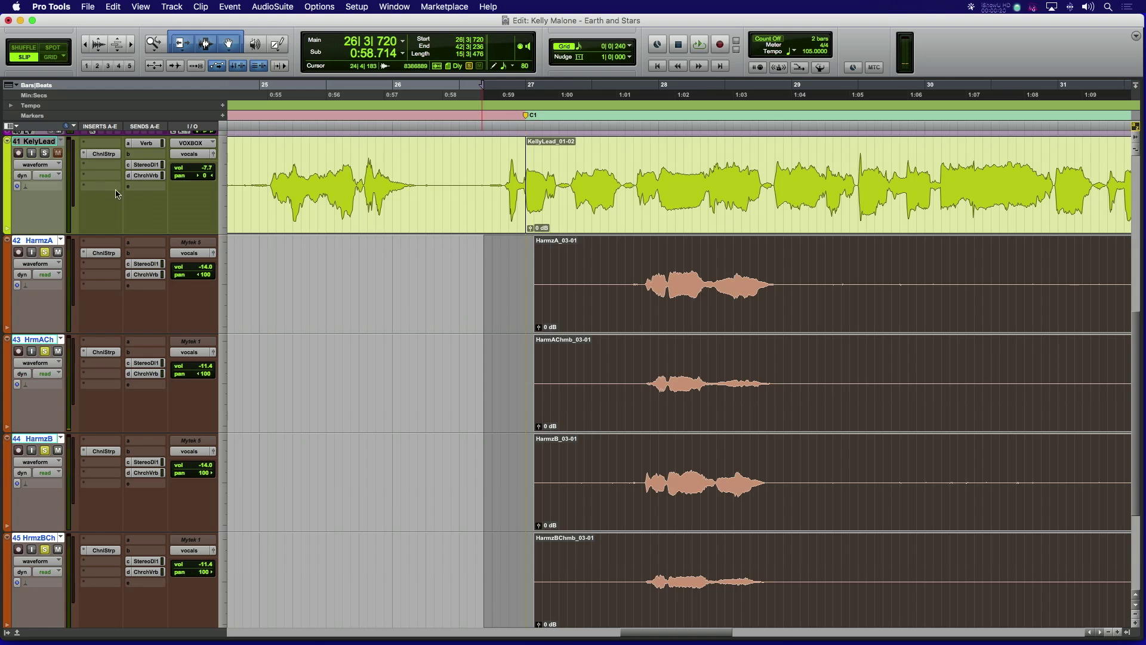
{"action": "left_click", "coordinate": [87, 65]}
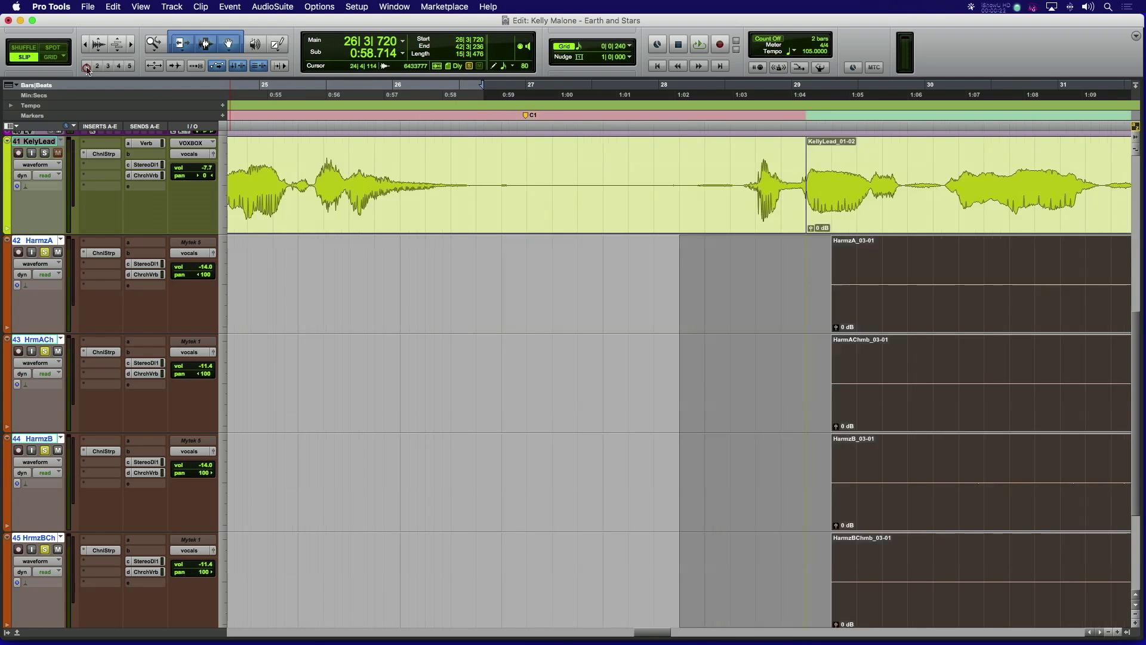
{"action": "scroll", "coordinate": [736, 371], "scroll_direction": "right", "scroll_amount": 5}
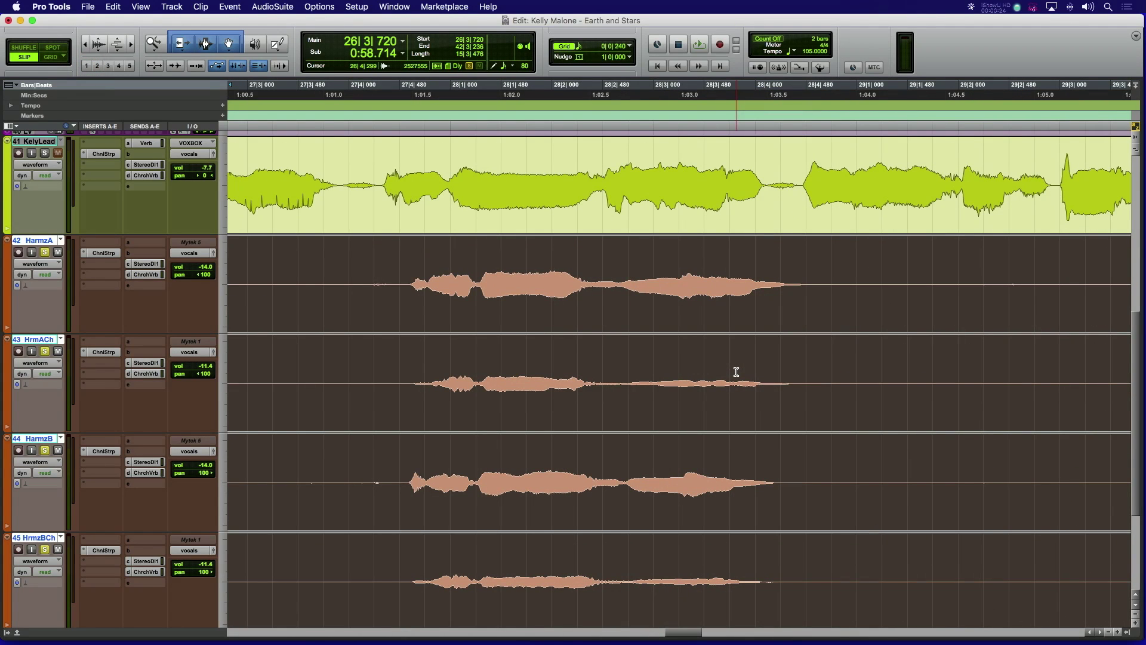
{"action": "left_click_drag", "start_coordinate": [569, 327], "coordinate": [542, 328]}
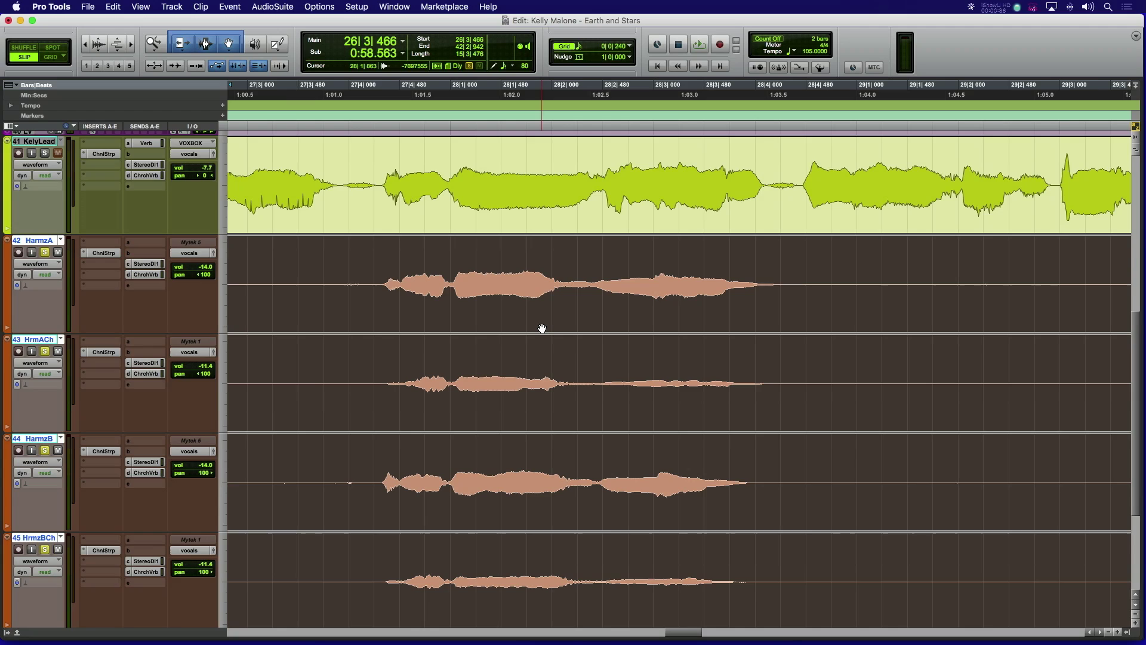
{"action": "key", "text": "e"}
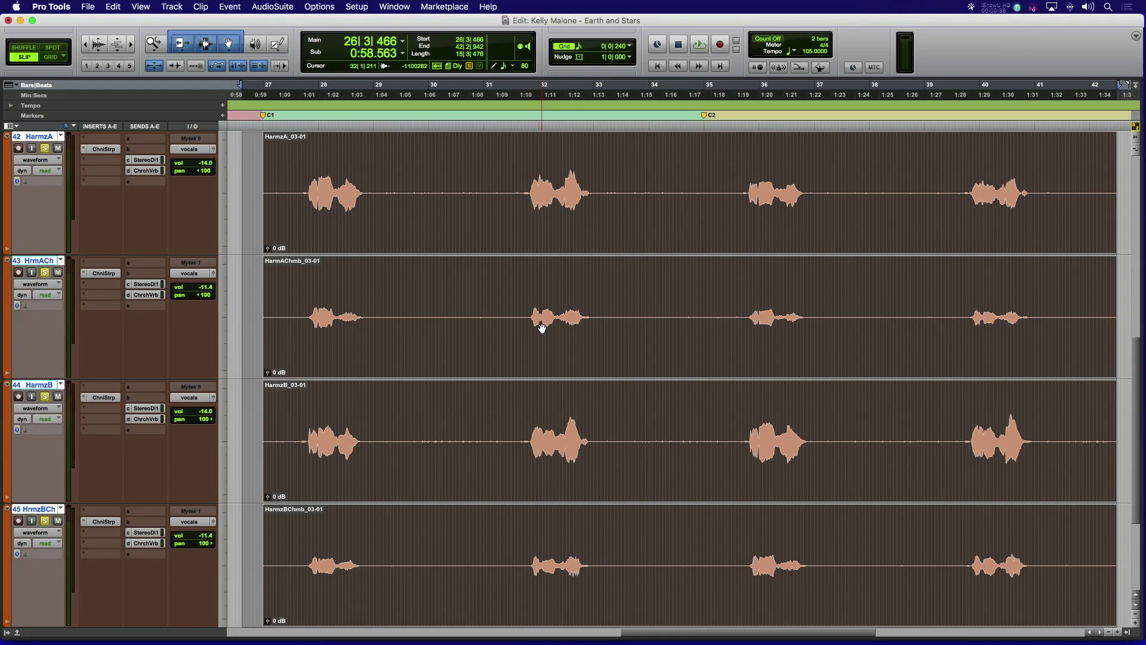
Strip the silence between phrases on the four harmony tracks and batch-fade the resulting clips.
{"action": "key", "text": "super"}
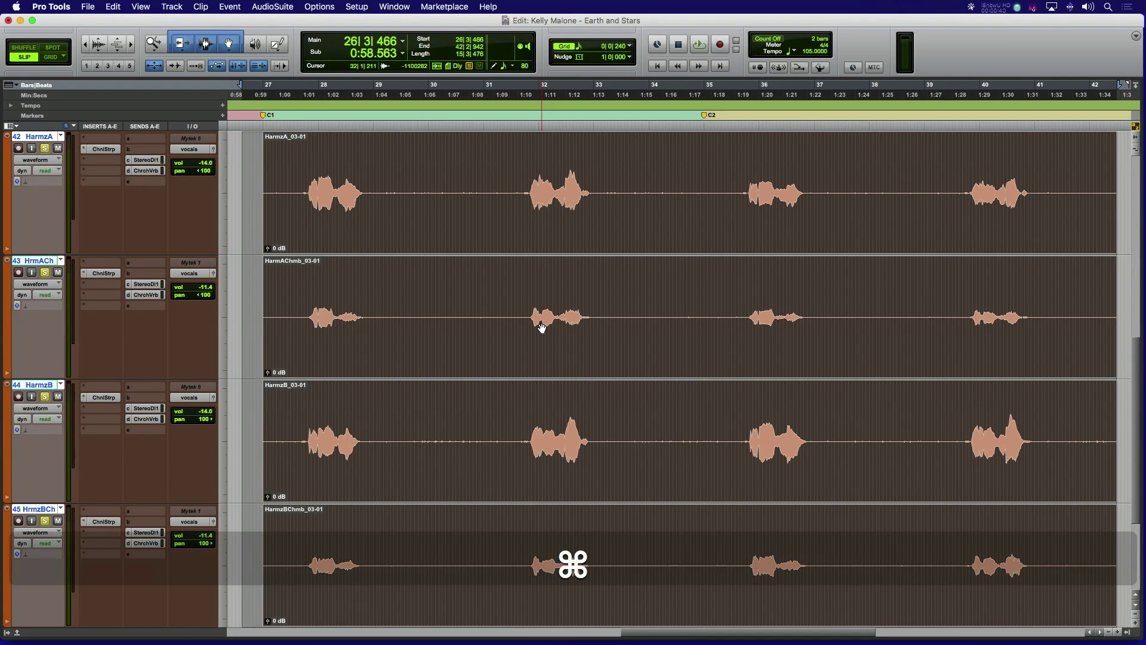
{"action": "key", "text": "super+u"}
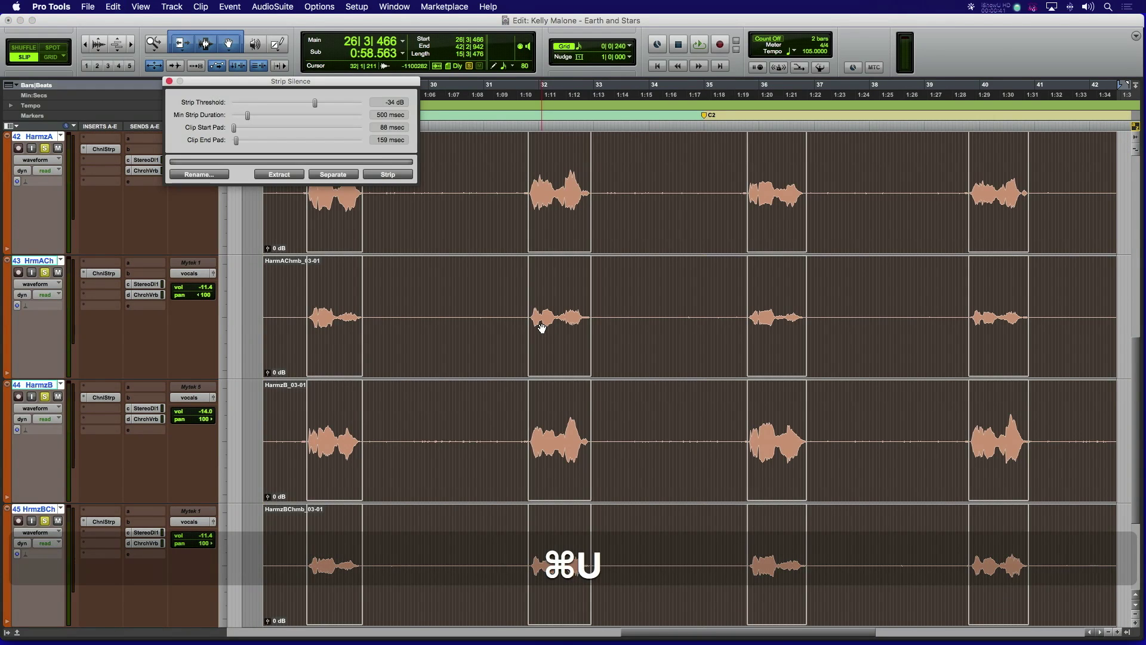
{"action": "left_click", "coordinate": [388, 175]}
{"action": "key", "text": "super+u"}
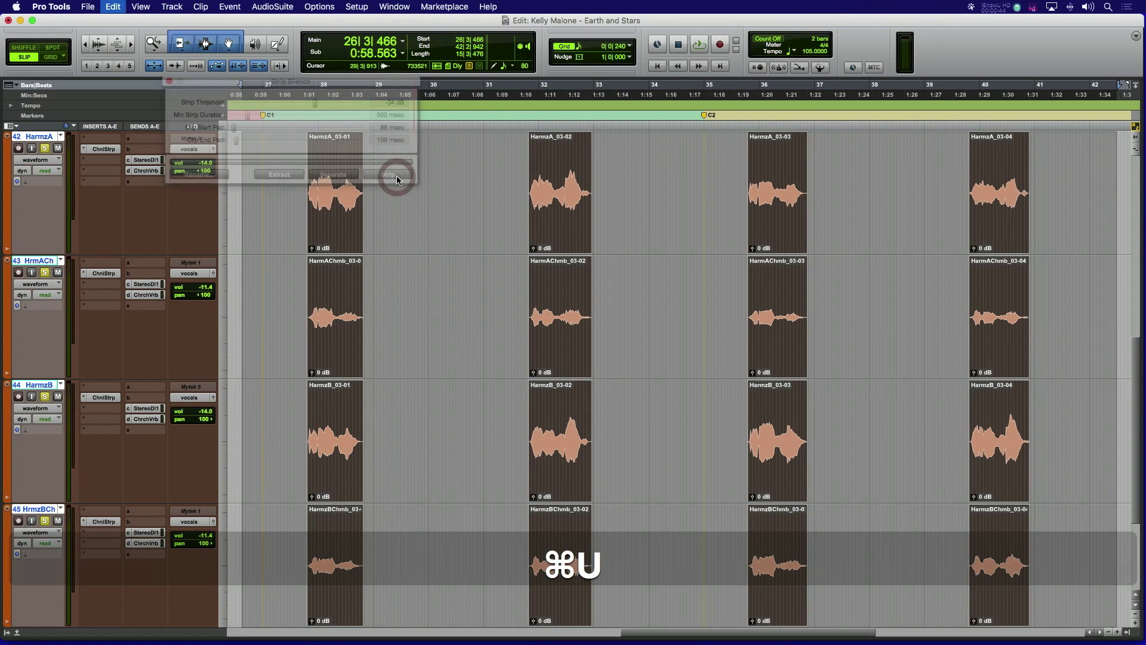
{"action": "key", "text": "super"}
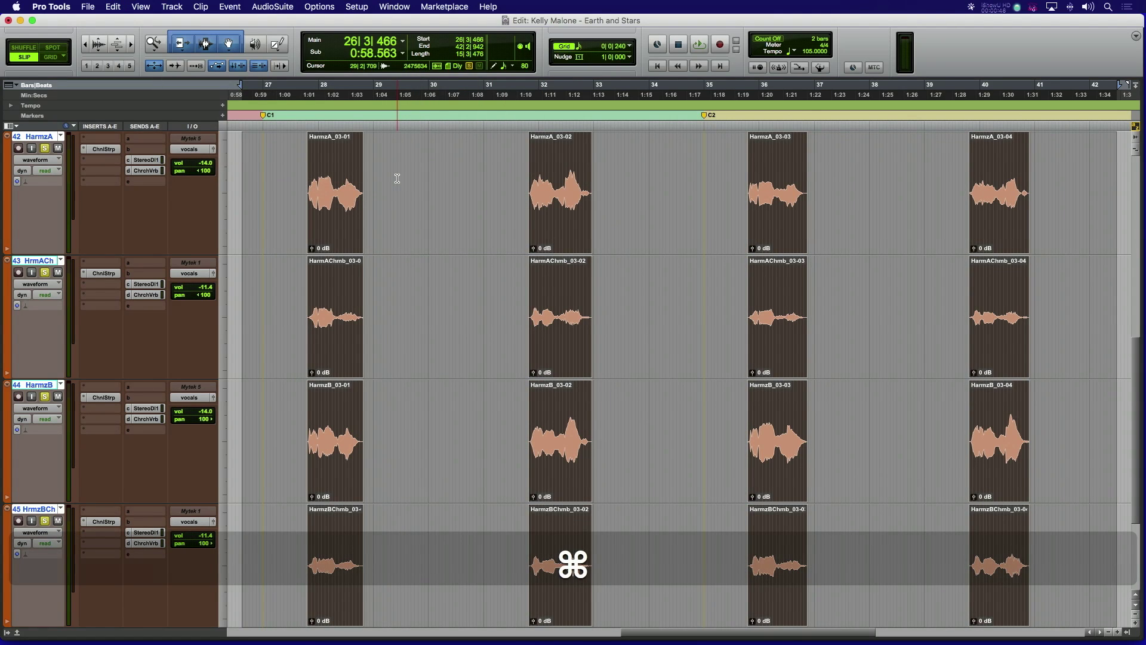
{"action": "key", "text": "super+f"}
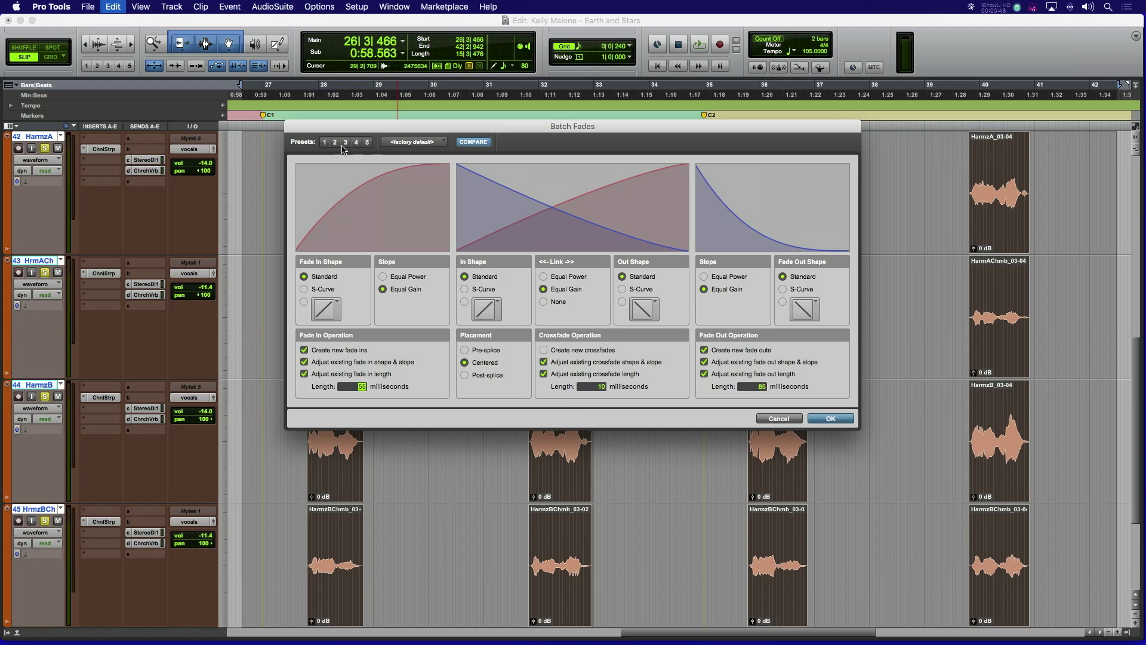
{"action": "left_click", "coordinate": [834, 418]}
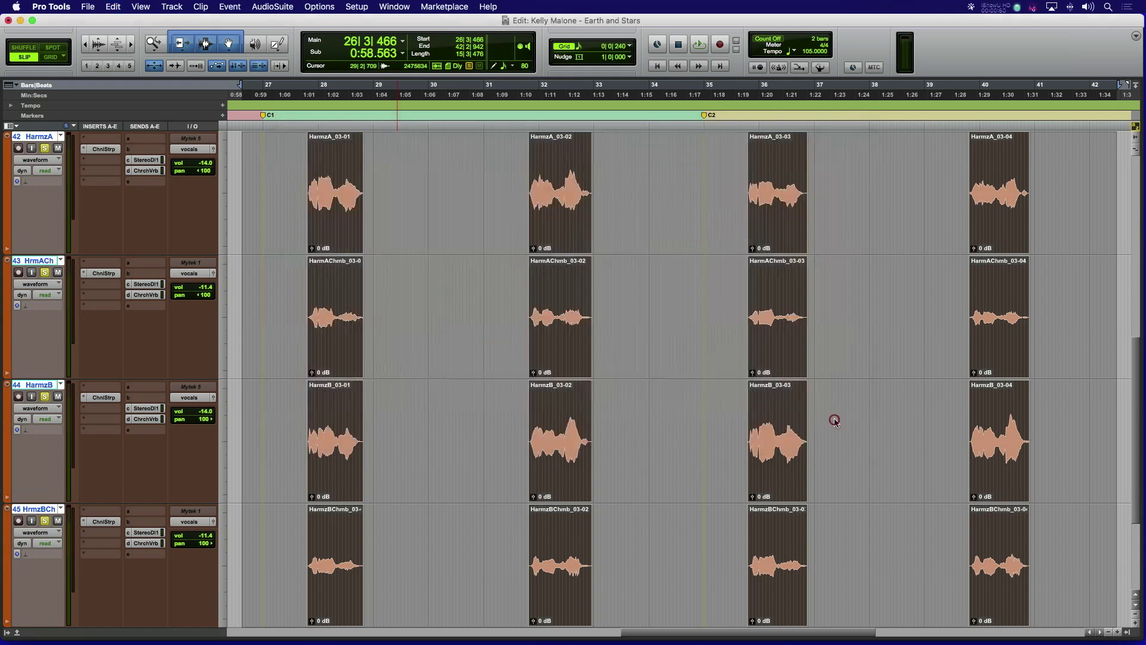
Zoom to a range over the harmony tracks around bars 27–28 and reopen Batch Fades, checking presets.
{"action": "left_click_drag", "start_coordinate": [271, 157], "coordinate": [380, 520]}
{"action": "key", "text": "e"}
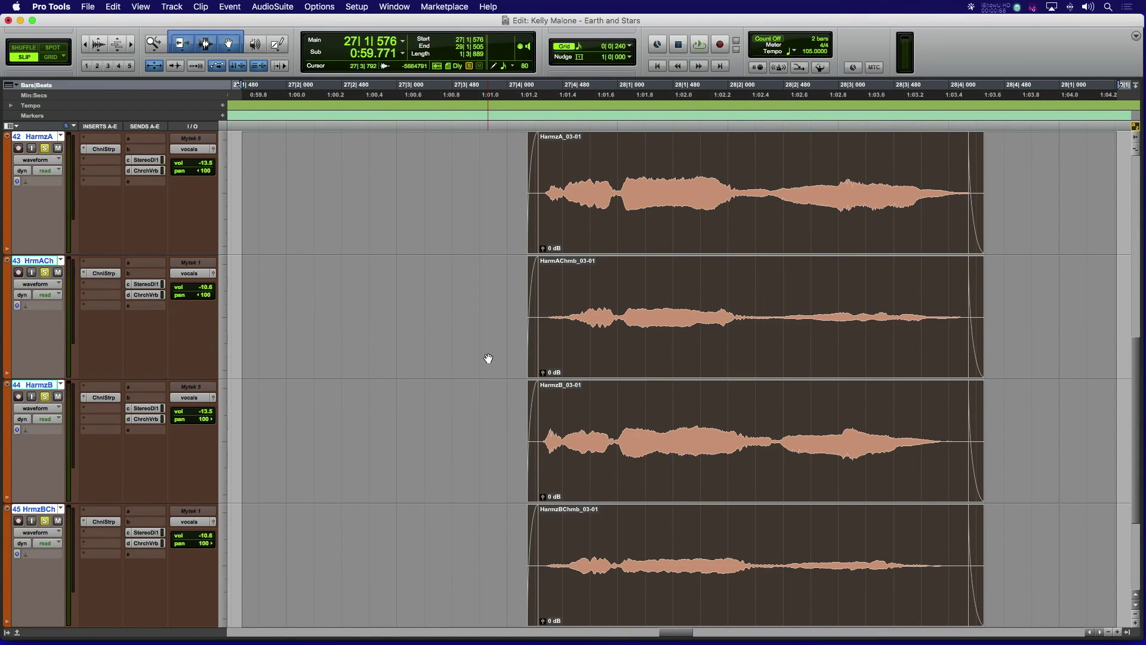
{"action": "key", "text": "super+f"}
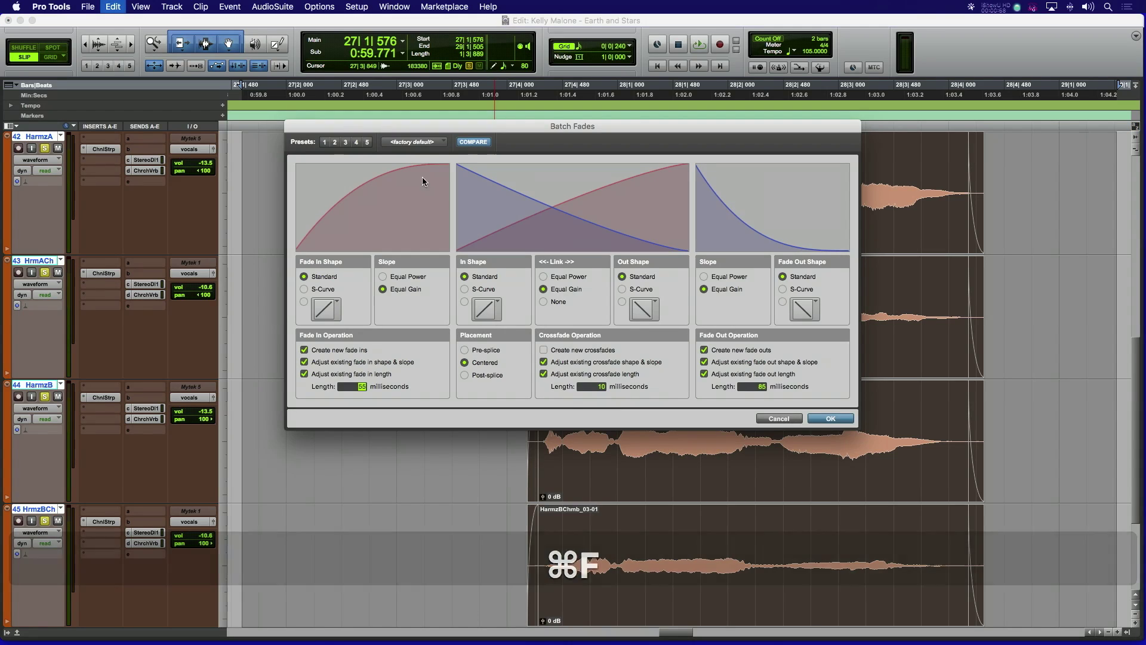
{"action": "left_click", "coordinate": [419, 143]}
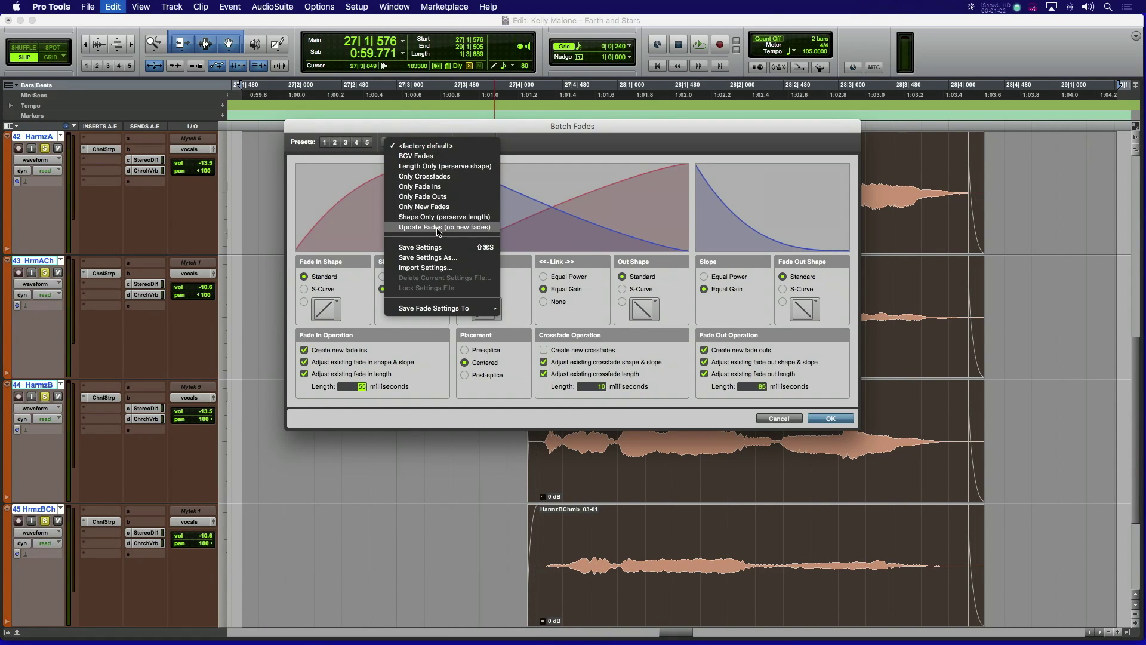
{"action": "left_click", "coordinate": [530, 146]}
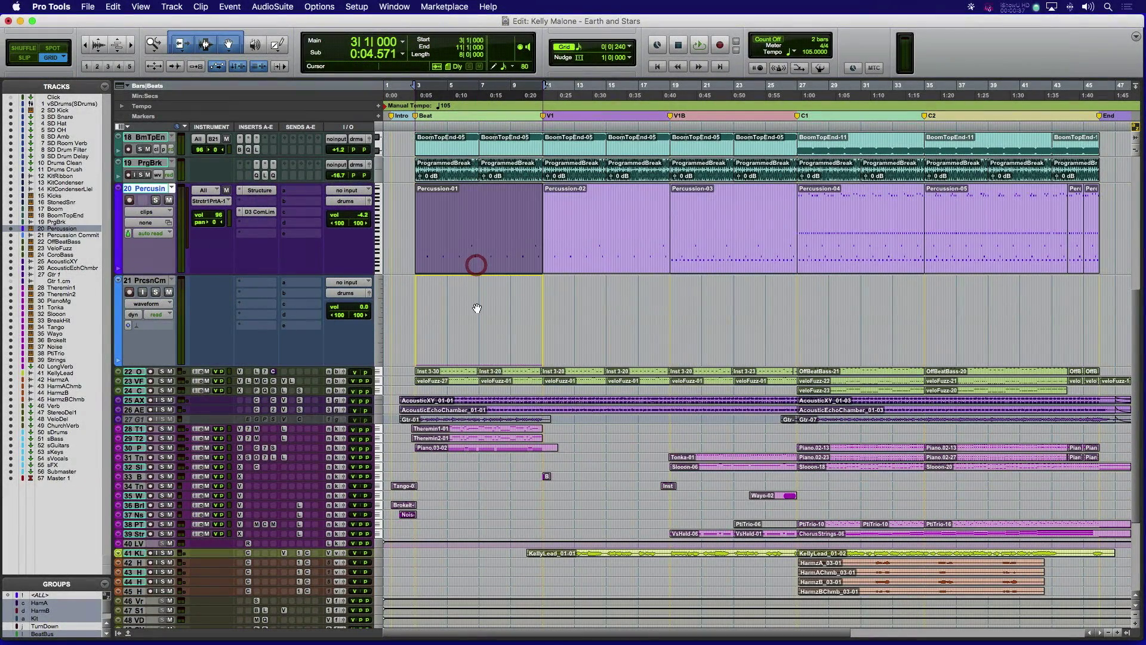
Commit Percussion-01 to audio track 21 and the SD Kick instrument to an audio clip.
{"action": "left_click_drag", "start_coordinate": [477, 308], "coordinate": [477, 308]}
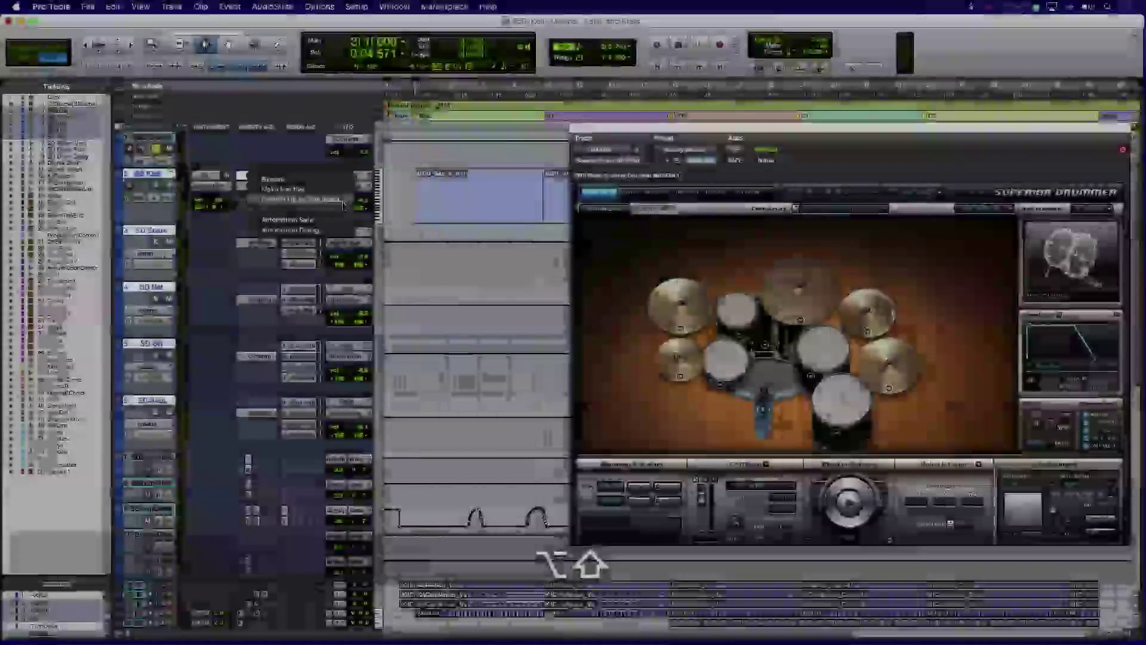
{"action": "right_click", "coordinate": [257, 175]}
{"action": "left_click", "coordinate": [343, 203]}
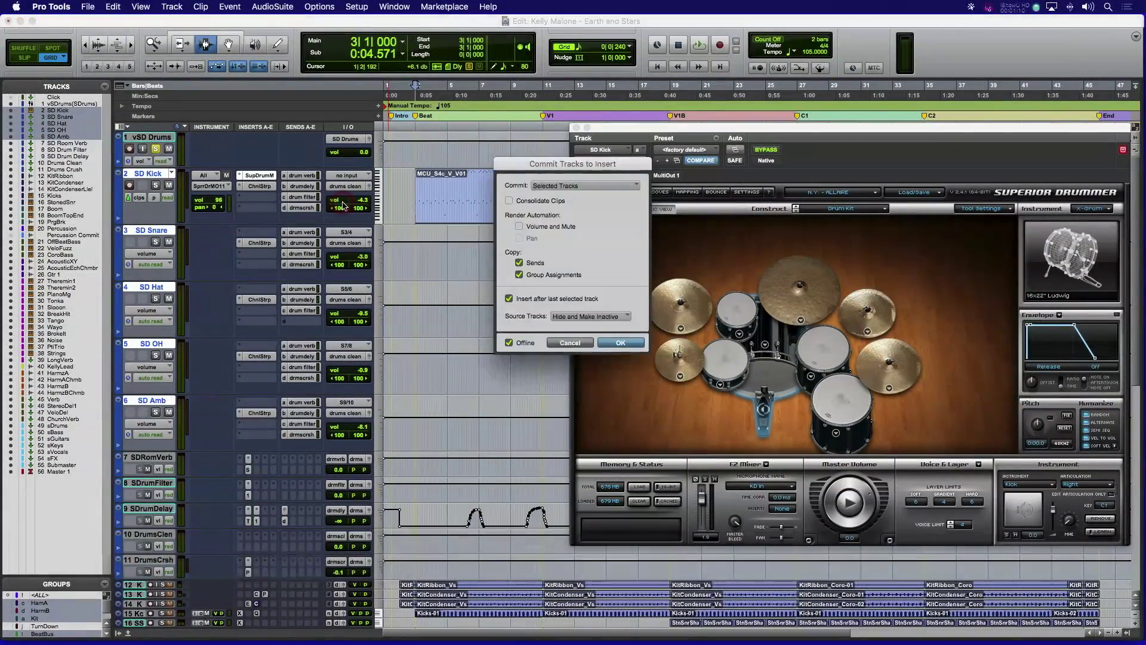
{"action": "left_click", "coordinate": [621, 344]}
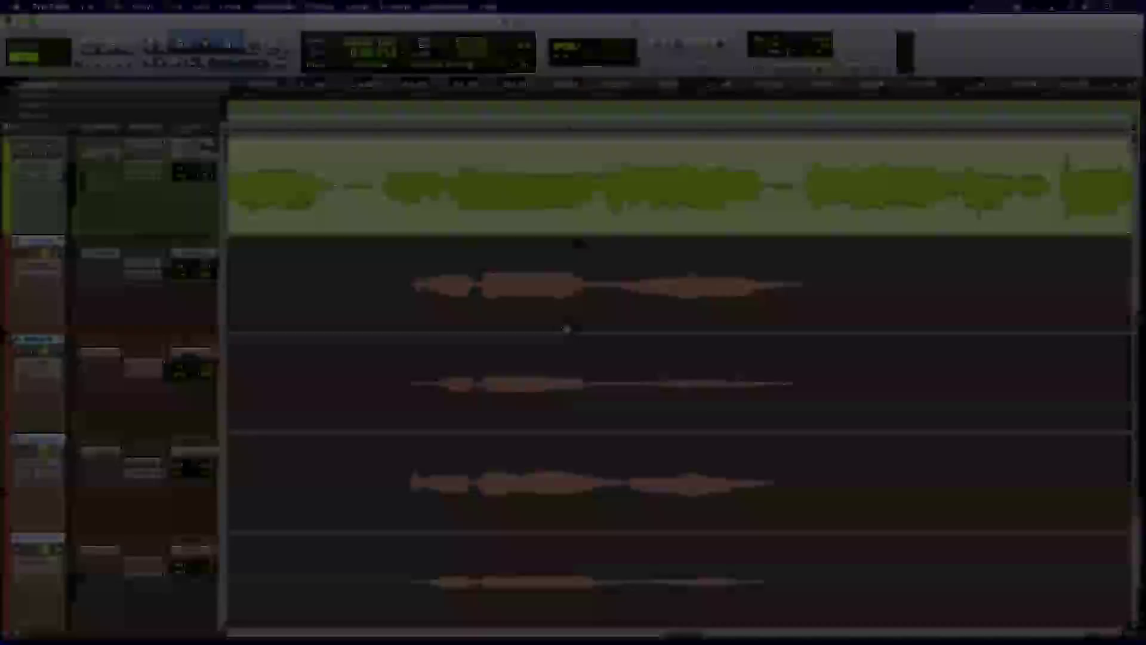
Nudge the harmony clips on tracks 42–45 slightly earlier and load the TGStandard Batch fade preset.
{"action": "left_click", "coordinate": [567, 324]}
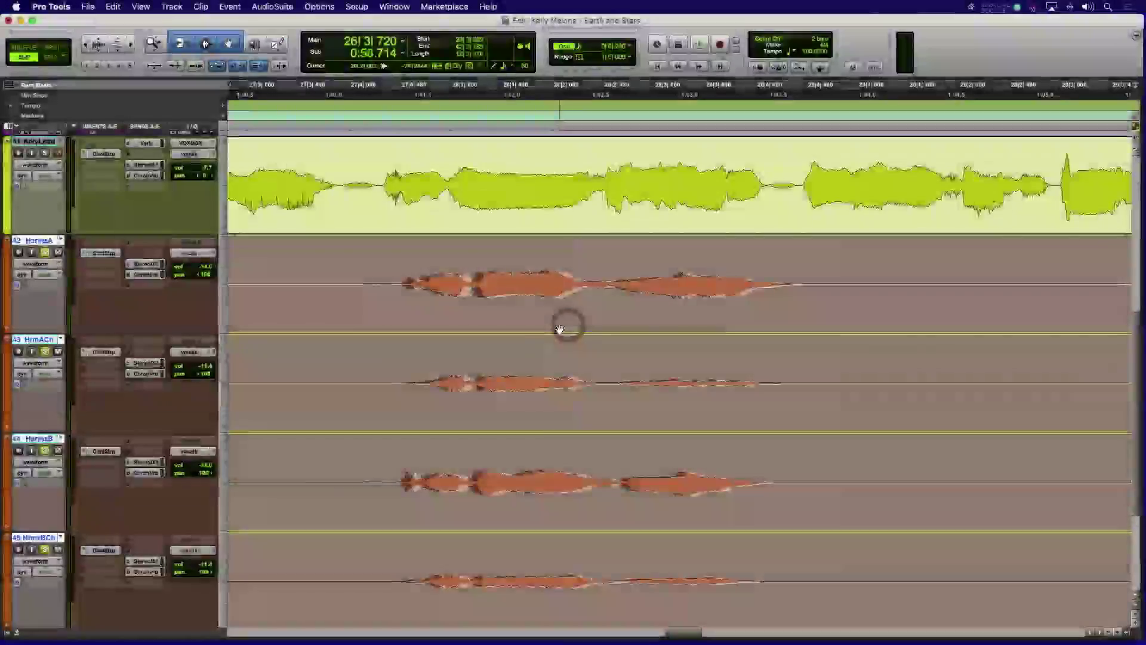
{"action": "left_click_drag", "start_coordinate": [556, 329], "coordinate": [543, 327]}
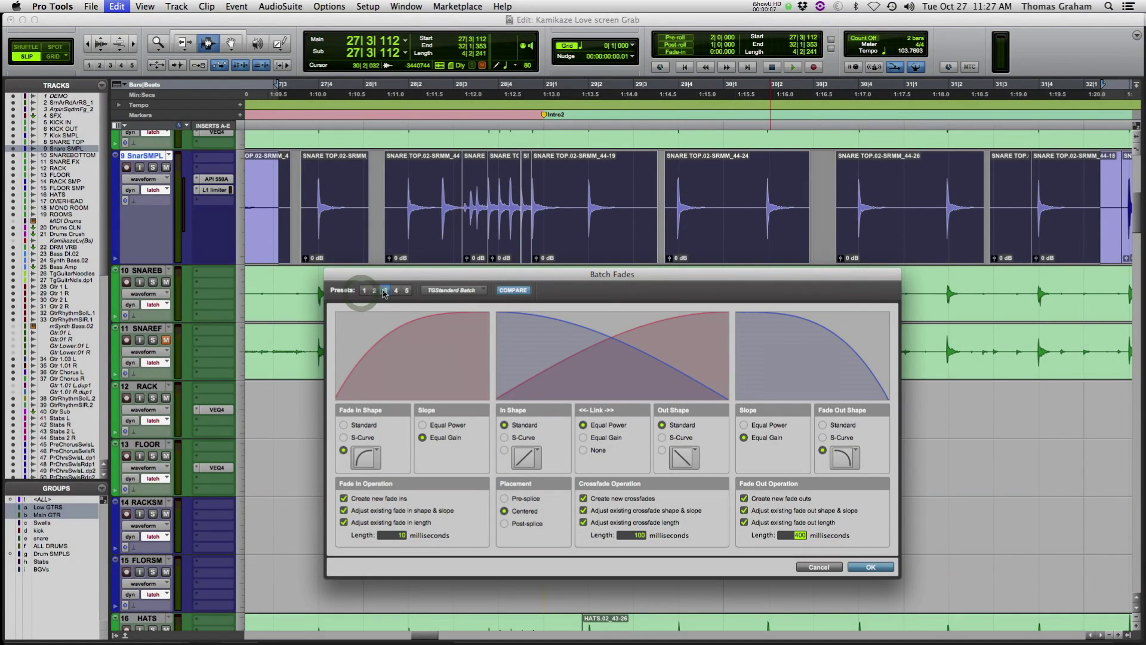
{"action": "left_click", "coordinate": [397, 291]}
{"action": "left_click", "coordinate": [452, 290]}
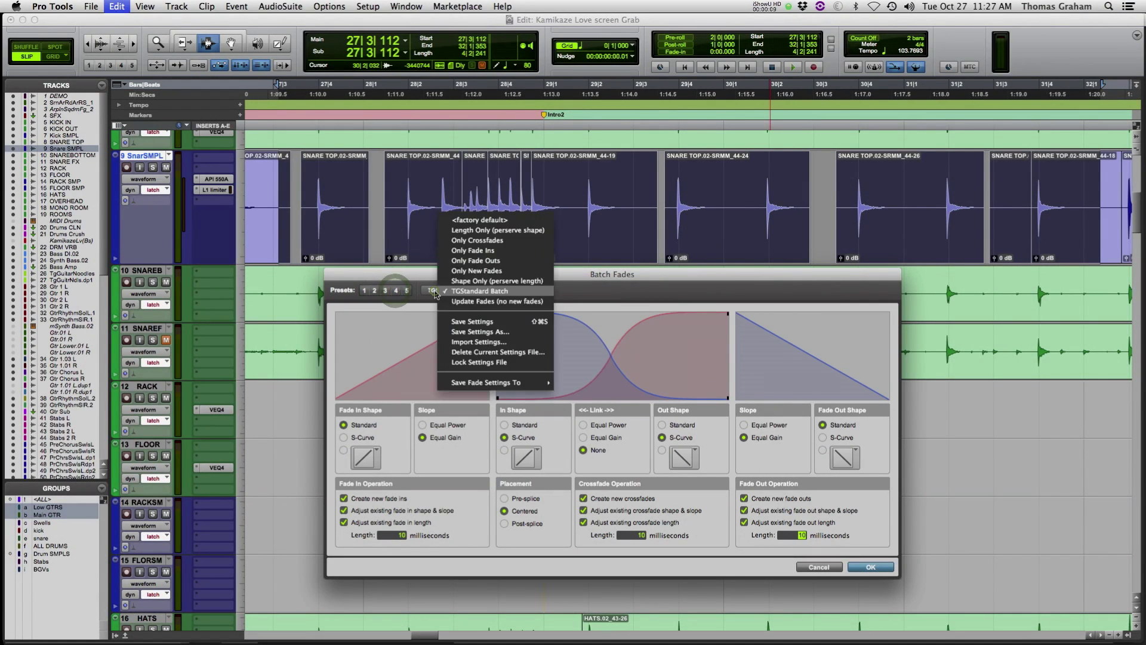
{"action": "left_click", "coordinate": [477, 290]}
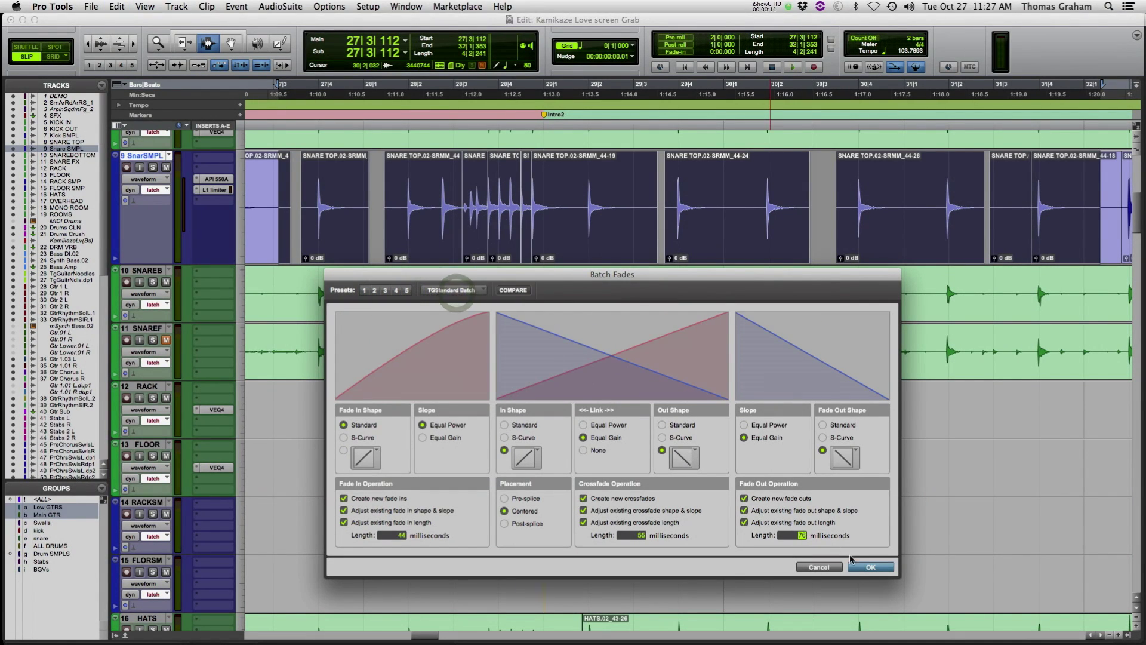